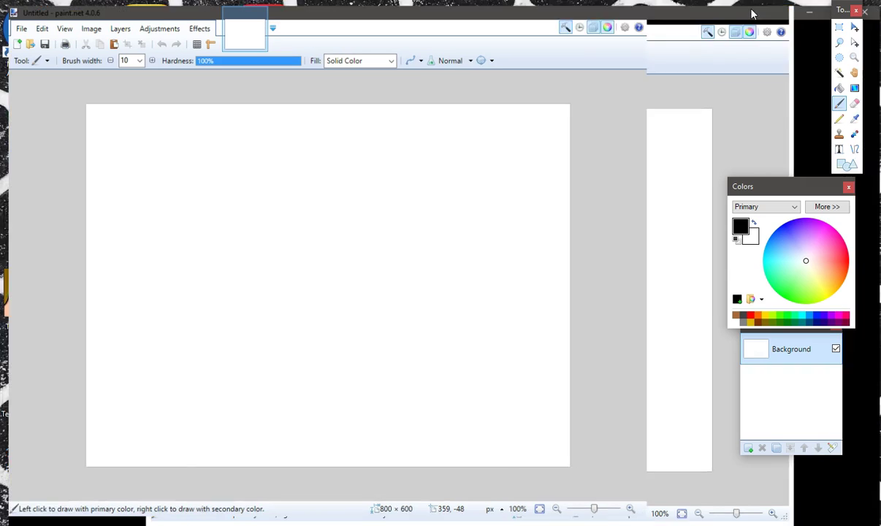
Maximize the window and resize the blank image to 1280 × 720 pixels.
{"action": "left_click", "coordinate": [747, 8]}
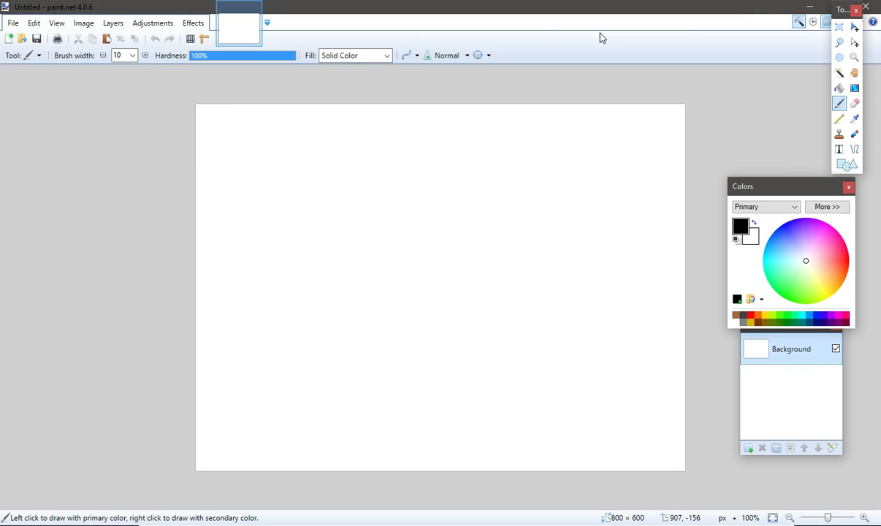
{"action": "left_click", "coordinate": [85, 24]}
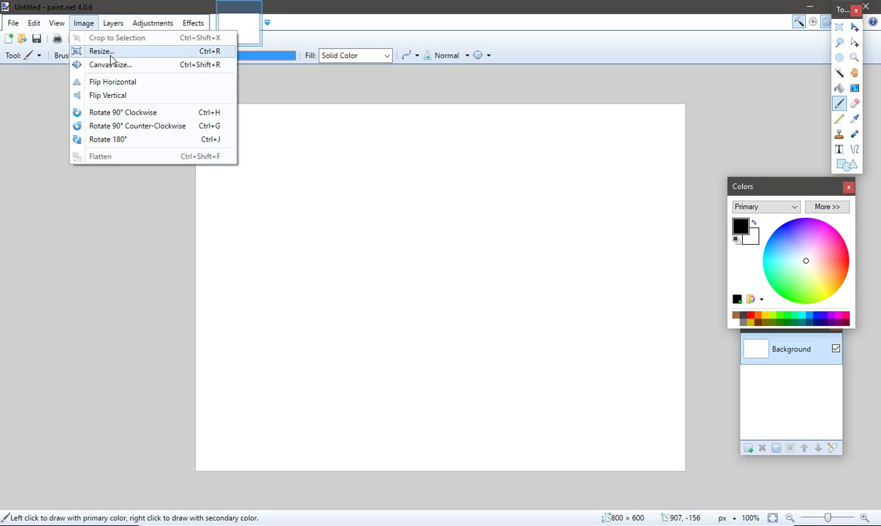
{"action": "left_click", "coordinate": [106, 53]}
{"action": "type", "text": "1280"}
{"action": "key", "text": "Tab"}
{"action": "type", "text": "720"}
{"action": "key", "text": "Return"}
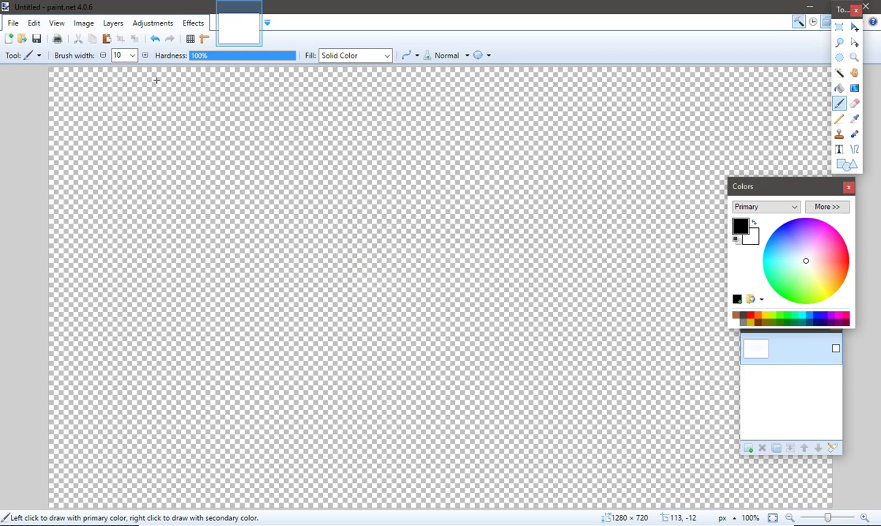
Move the Colors and Layers windows outward so they no longer cover the canvas.
{"action": "scroll", "coordinate": [634, 240], "scroll_direction": "down", "scroll_amount": 2}
{"action": "scroll", "coordinate": [646, 204], "scroll_direction": "down", "scroll_amount": 2}
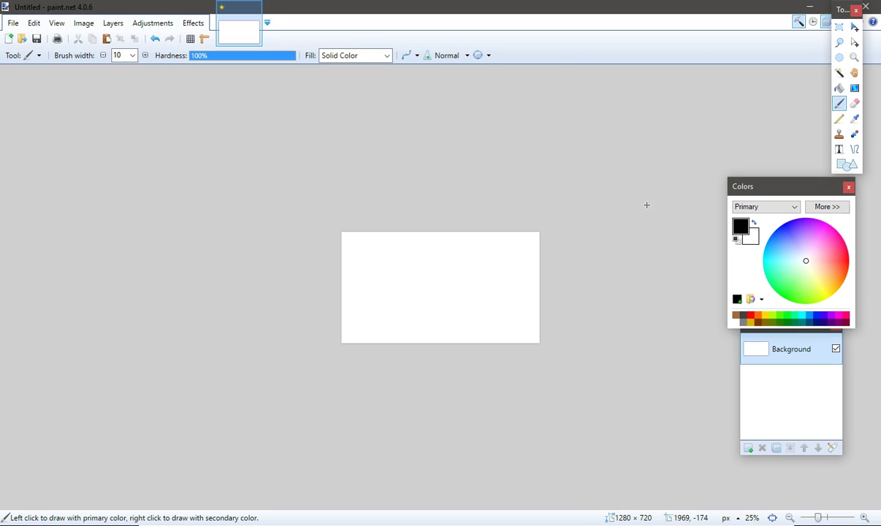
{"action": "scroll", "coordinate": [638, 206], "scroll_direction": "up", "scroll_amount": 3}
{"action": "scroll", "coordinate": [636, 210], "scroll_direction": "down", "scroll_amount": 3}
{"action": "scroll", "coordinate": [636, 211], "scroll_direction": "up", "scroll_amount": 3}
{"action": "left_click_drag", "start_coordinate": [779, 181], "coordinate": [832, 142]}
{"action": "scroll", "coordinate": [653, 234], "scroll_direction": "down", "scroll_amount": 3}
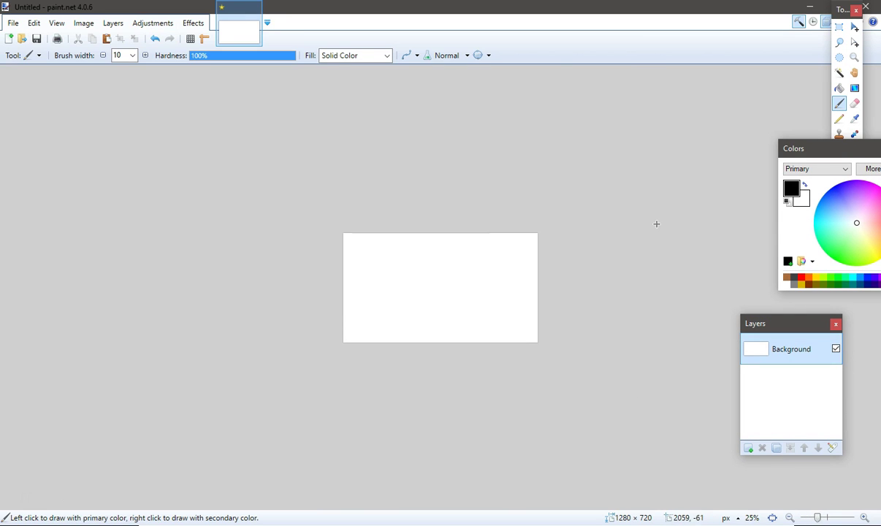
{"action": "scroll", "coordinate": [650, 225], "scroll_direction": "up", "scroll_amount": 3}
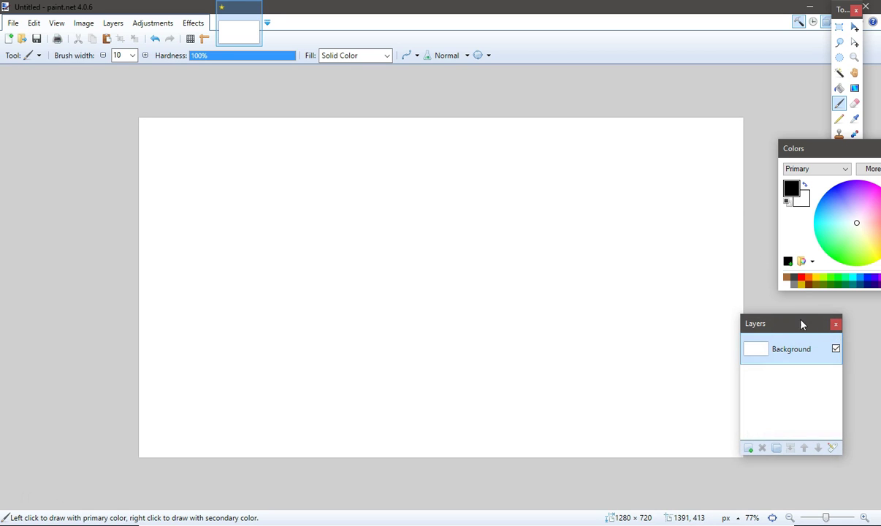
{"action": "left_click_drag", "start_coordinate": [808, 326], "coordinate": [852, 322]}
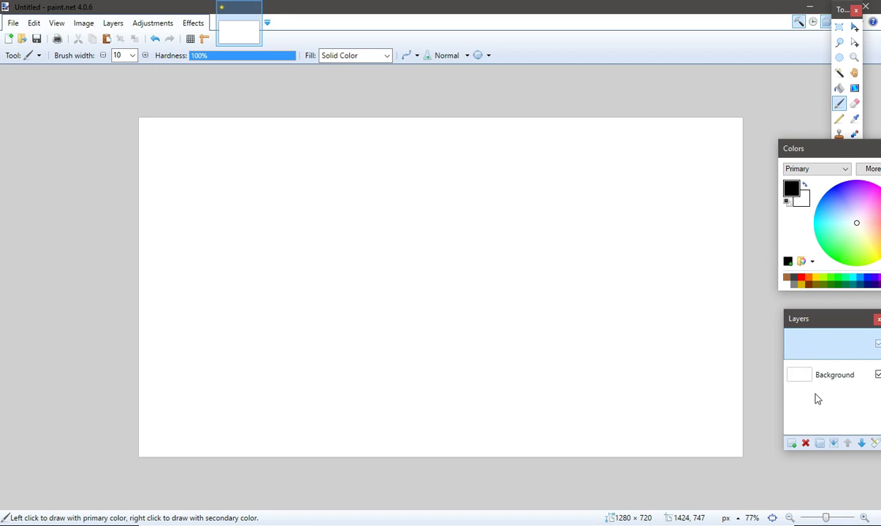
Add a new transparent layer and delete the white Background layer.
{"action": "left_click", "coordinate": [792, 444]}
{"action": "left_click", "coordinate": [826, 371]}
{"action": "left_click", "coordinate": [807, 444]}
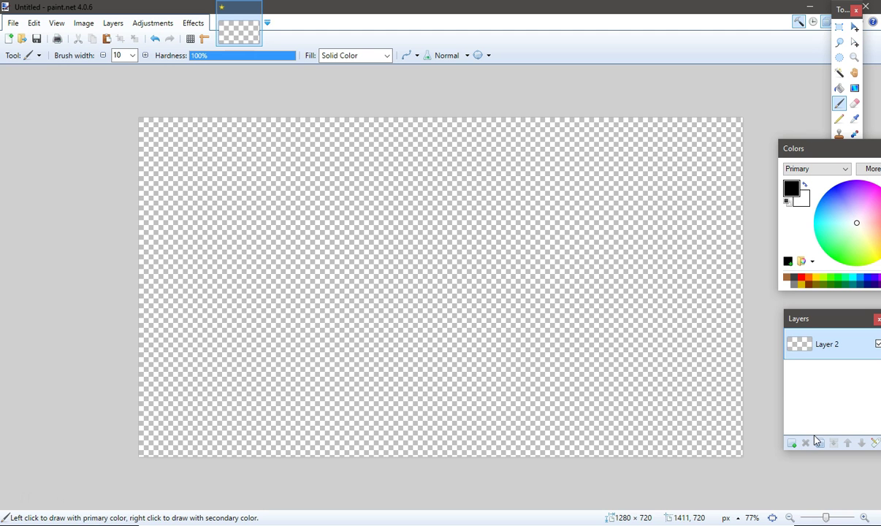
Move the Colors window below the Tools window and place the Layers window directly beneath Colors.
{"action": "left_click_drag", "start_coordinate": [825, 147], "coordinate": [814, 185]}
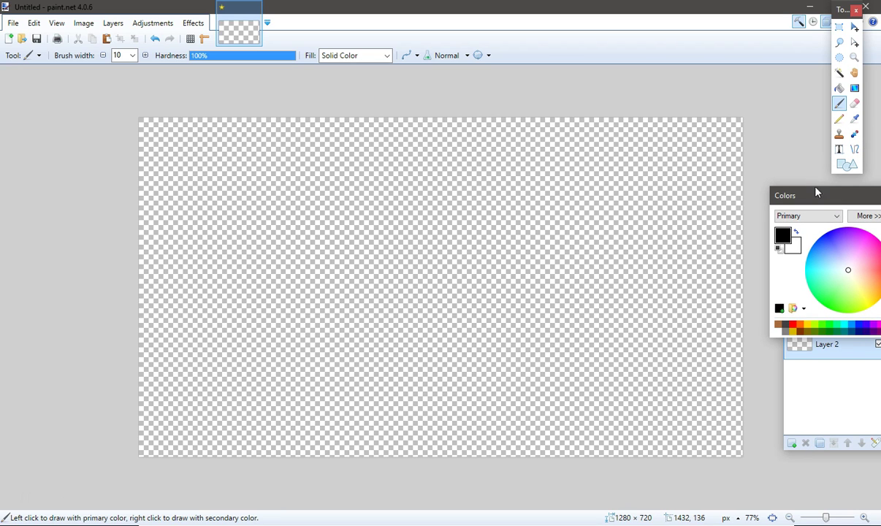
{"action": "left_click", "coordinate": [821, 387]}
{"action": "left_click_drag", "start_coordinate": [823, 328], "coordinate": [811, 354]}
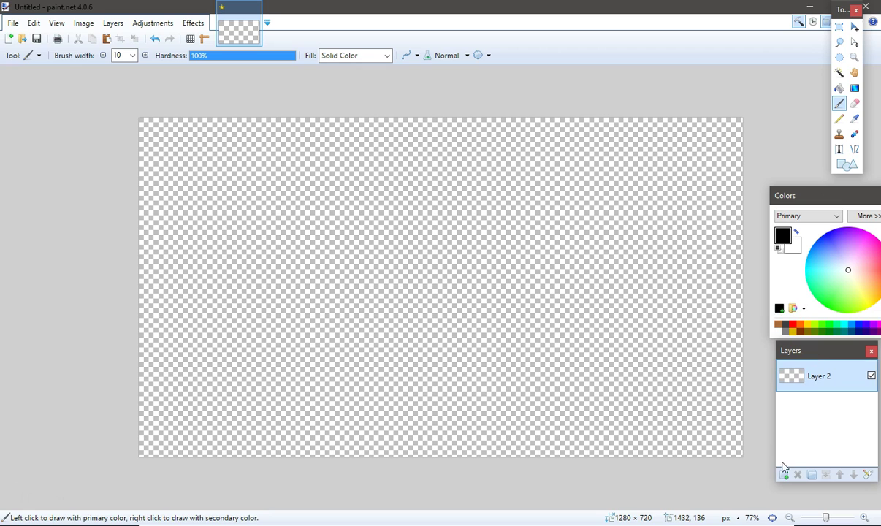
{"action": "left_click", "coordinate": [784, 475]}
{"action": "left_click_drag", "start_coordinate": [787, 354], "coordinate": [767, 355]}
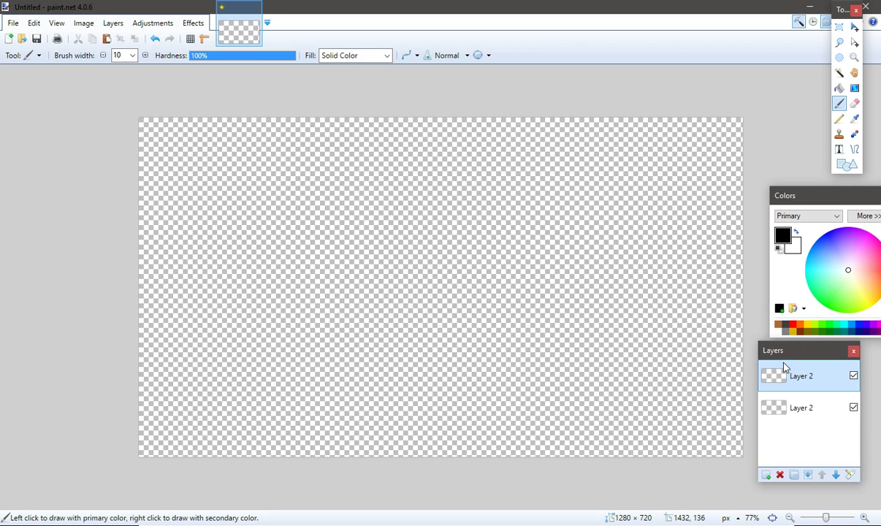
{"action": "left_click", "coordinate": [778, 476]}
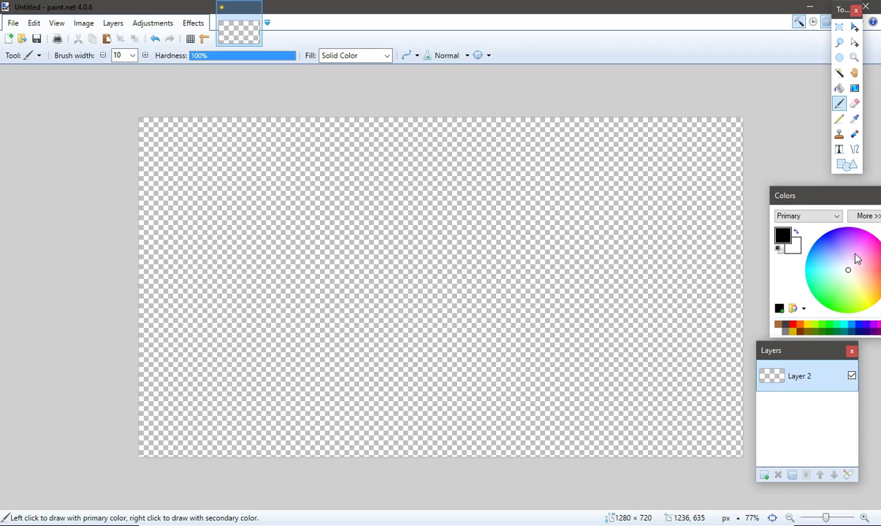
{"action": "left_click_drag", "start_coordinate": [777, 358], "coordinate": [787, 362]}
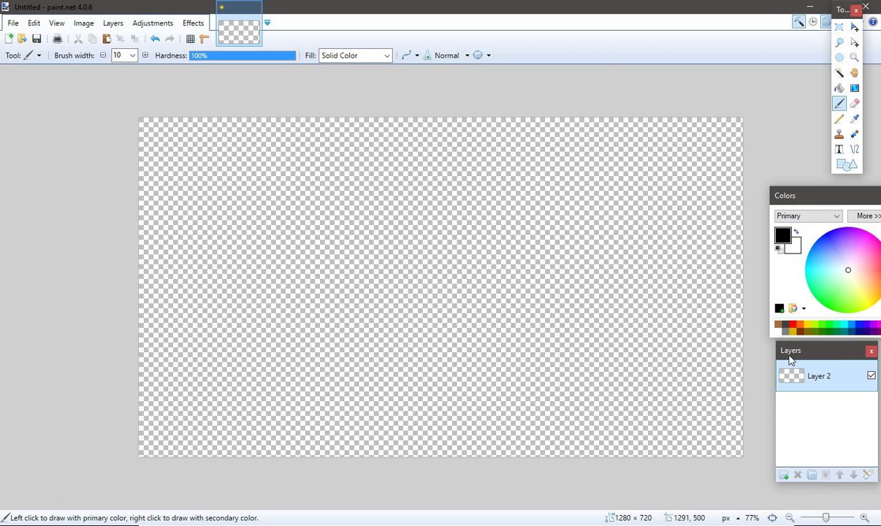
Move the Tools window inward, paste the copied Minecraft screenshot, and scale it to fill the whole canvas.
{"action": "left_click_drag", "start_coordinate": [844, 12], "coordinate": [797, 49]}
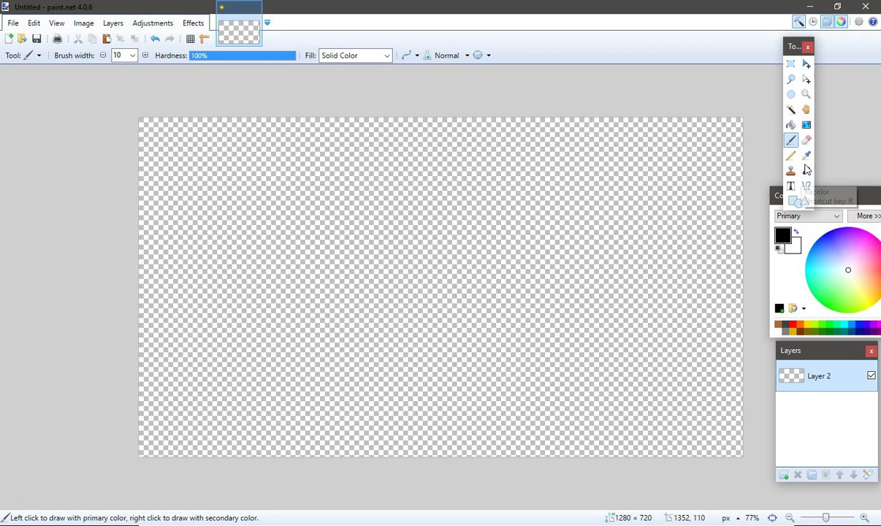
{"action": "key", "text": "ctrl+v"}
{"action": "left_click_drag", "start_coordinate": [566, 358], "coordinate": [750, 469]}
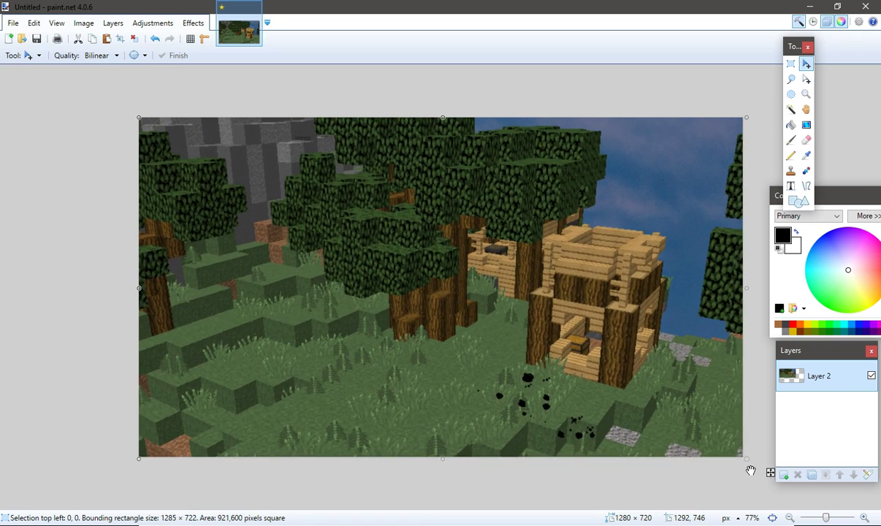
{"action": "key", "text": "ctrl+d"}
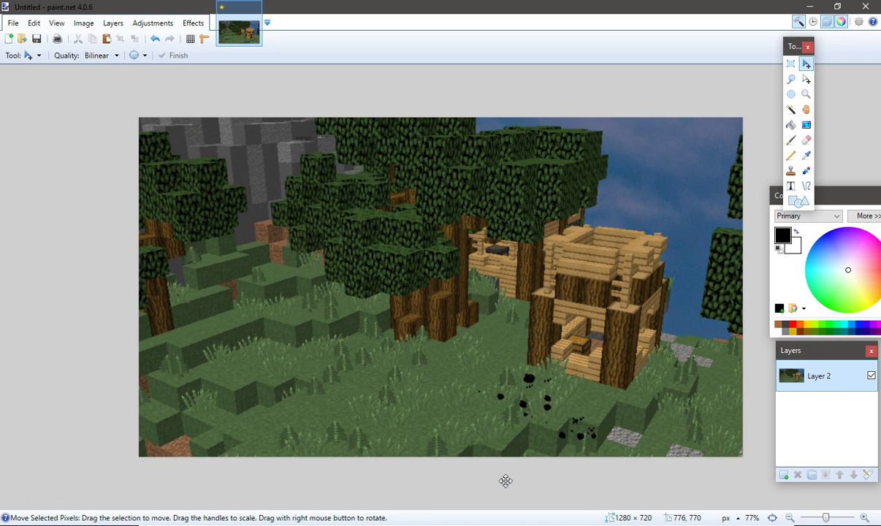
Add a new layer above the screenshot and set the Text tool's font to Plump.
{"action": "key", "text": "ctrl+shift+n"}
{"action": "key", "text": "t"}
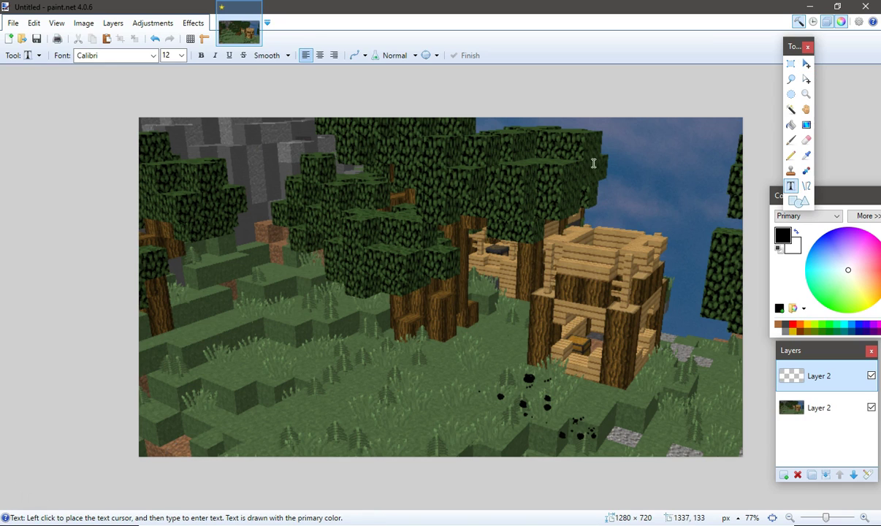
{"action": "left_click", "coordinate": [109, 58]}
{"action": "scroll", "coordinate": [162, 149], "scroll_direction": "down", "scroll_amount": 3}
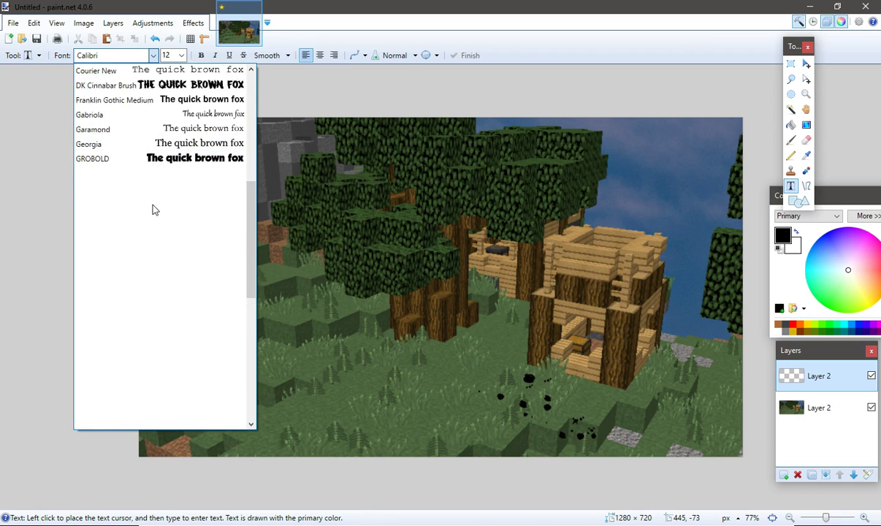
{"action": "scroll", "coordinate": [162, 150], "scroll_direction": "up", "scroll_amount": 5}
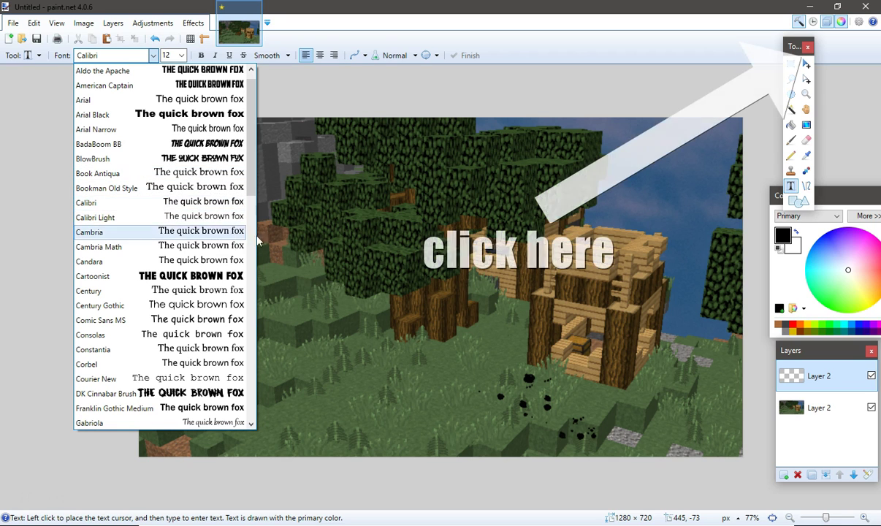
{"action": "scroll", "coordinate": [234, 278], "scroll_direction": "down", "scroll_amount": 3}
{"action": "scroll", "coordinate": [223, 344], "scroll_direction": "down", "scroll_amount": 3}
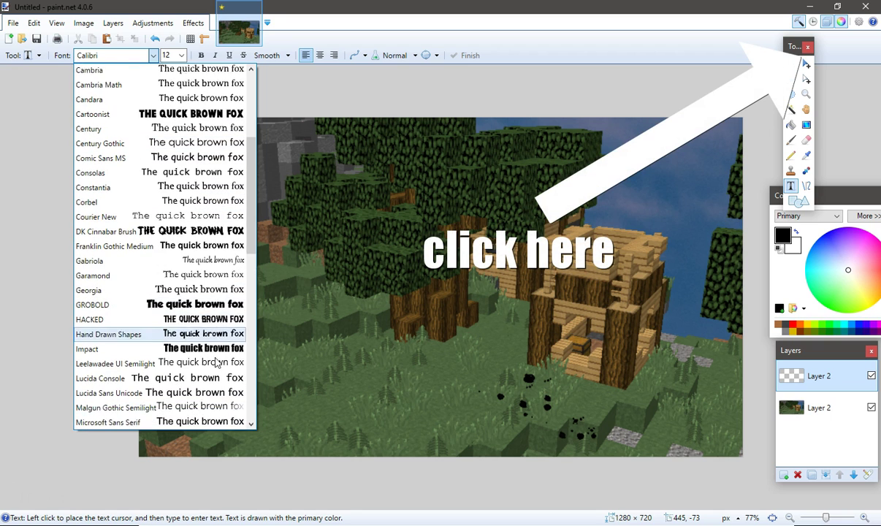
{"action": "scroll", "coordinate": [215, 364], "scroll_direction": "down", "scroll_amount": 2}
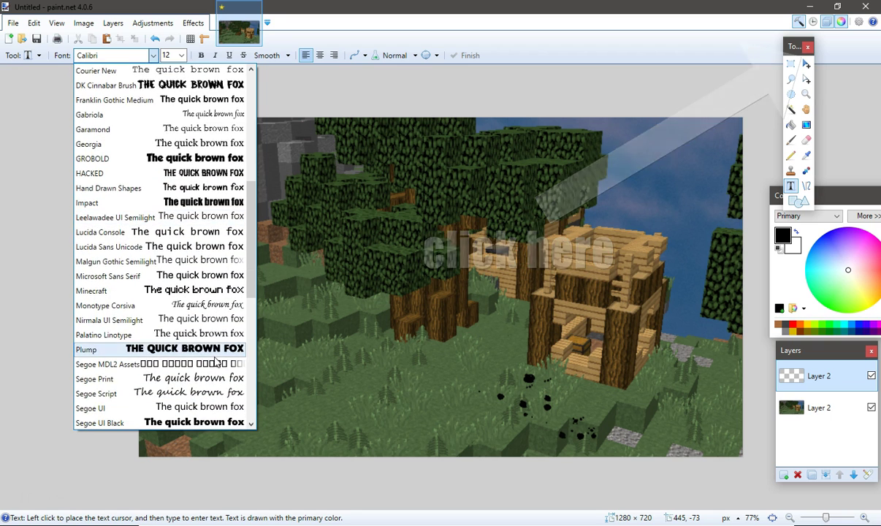
{"action": "left_click", "coordinate": [216, 351]}
Set the text size to 84.
{"action": "left_click", "coordinate": [181, 55]}
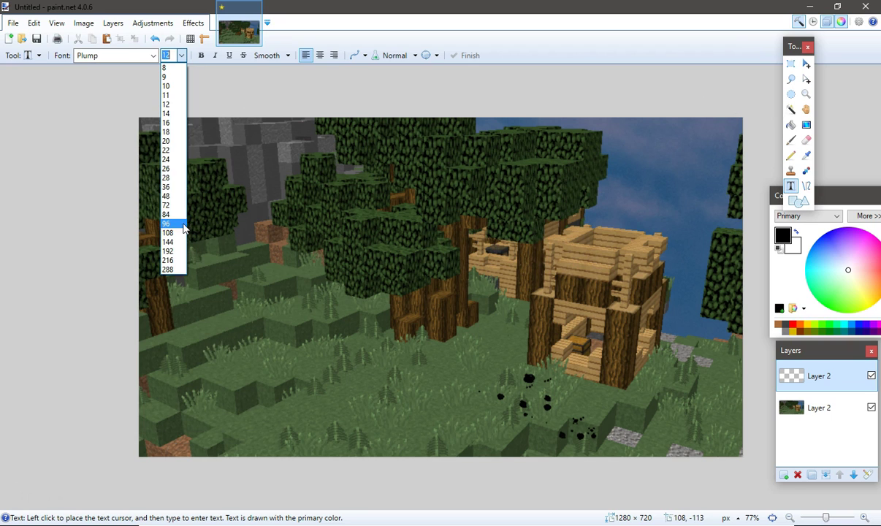
{"action": "left_click", "coordinate": [169, 206]}
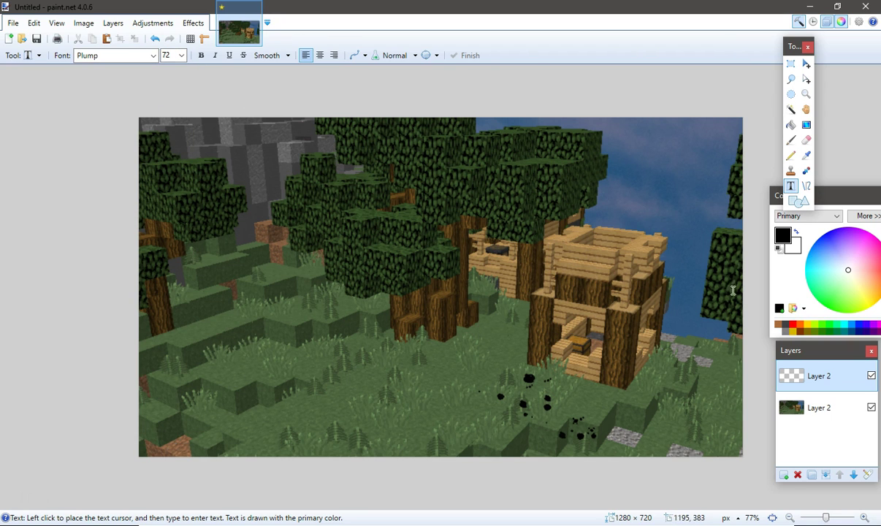
{"action": "left_click", "coordinate": [791, 276]}
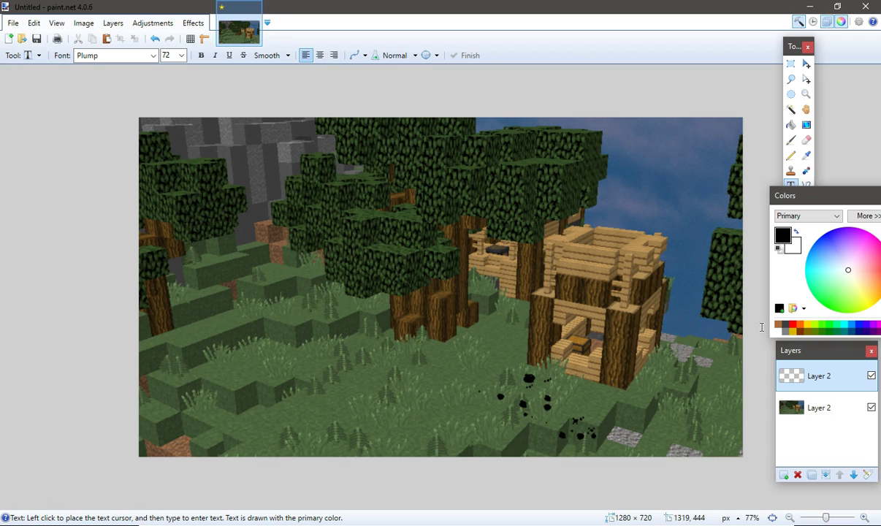
{"action": "left_click", "coordinate": [179, 57]}
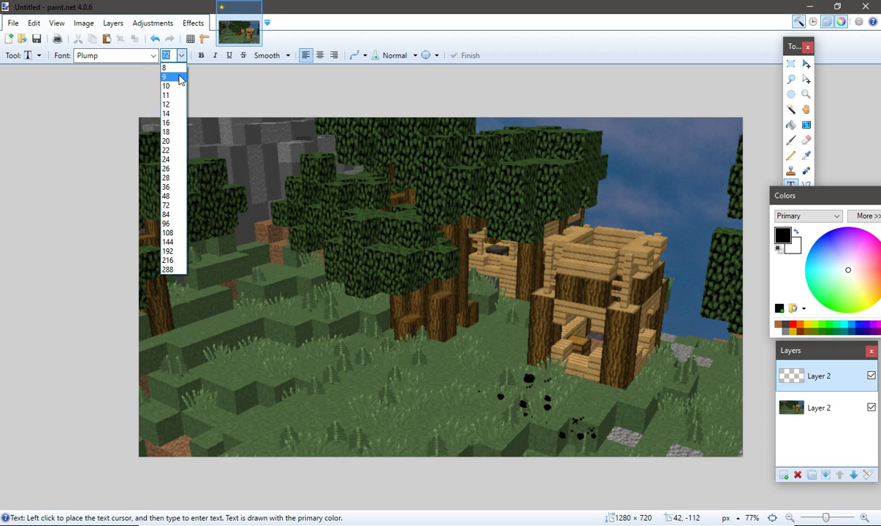
{"action": "left_click", "coordinate": [167, 206]}
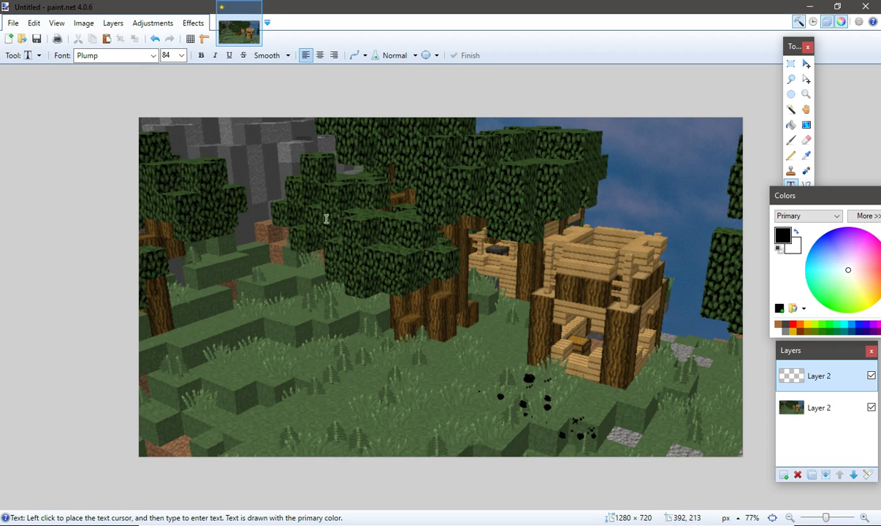
{"action": "left_click", "coordinate": [285, 261]}
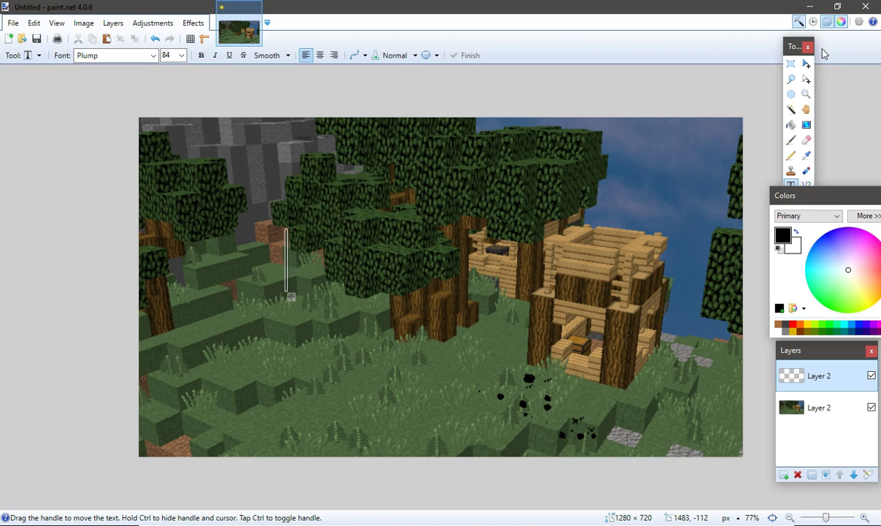
{"action": "left_click", "coordinate": [791, 186]}
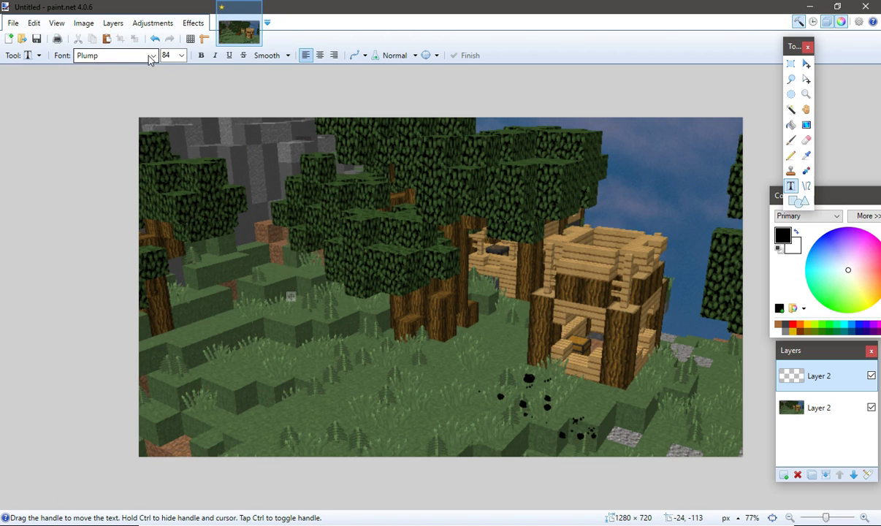
{"action": "left_click", "coordinate": [563, 301]}
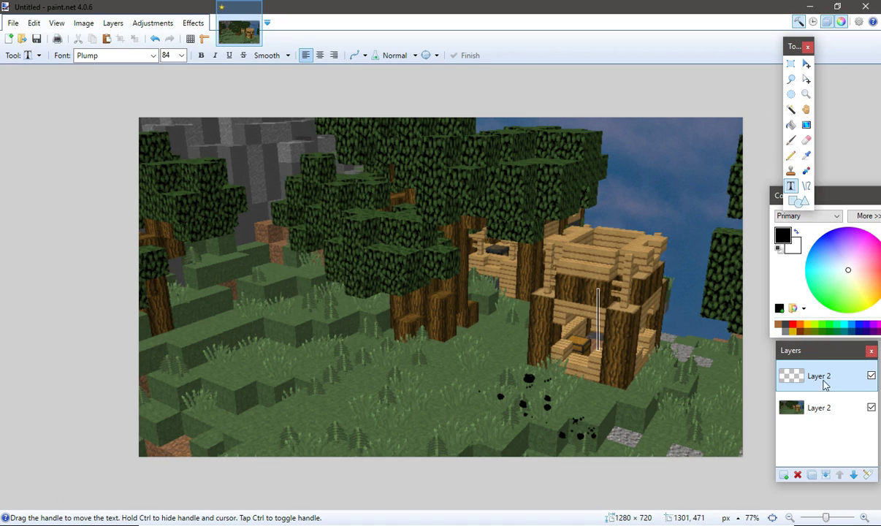
{"action": "left_click", "coordinate": [246, 270]}
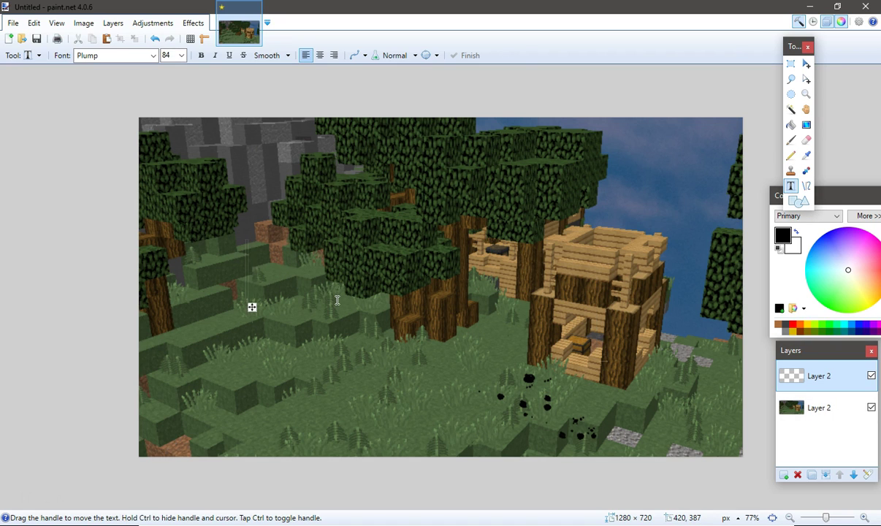
{"action": "type", "text": "GAMEPLAT"}
{"action": "key", "text": "BackSpace"}
{"action": "key", "text": "BackSpace"}
{"action": "key", "text": "BackSpace"}
{"action": "key", "text": "BackSpace"}
{"action": "key", "text": "BackSpace"}
{"action": "key", "text": "BackSpace"}
{"action": "key", "text": "BackSpace"}
{"action": "key", "text": "BackSpace"}
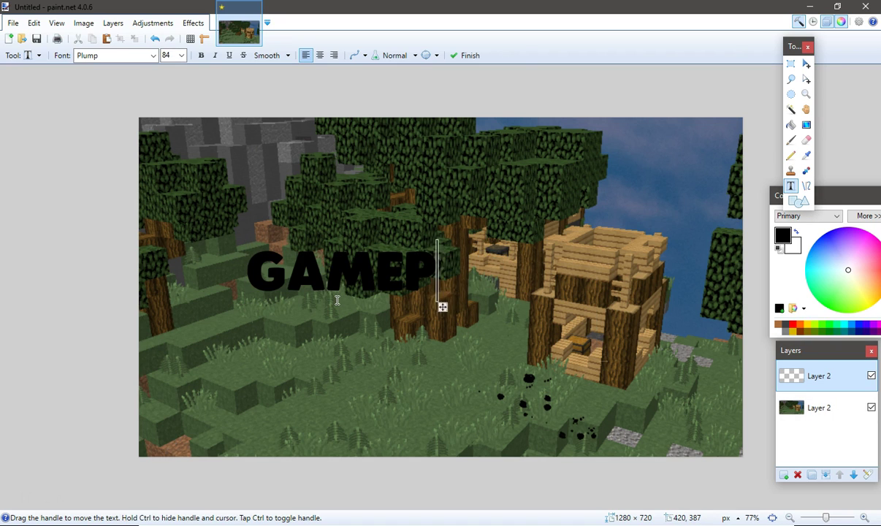
{"action": "left_click", "coordinate": [496, 285]}
Set the primary color to bright cyan and the secondary color to blue.
{"action": "left_click", "coordinate": [832, 255]}
{"action": "mouse_move", "coordinate": [831, 255]}
{"action": "left_mouse_down"}
{"action": "mouse_move", "coordinate": [832, 281]}
{"action": "mouse_move", "coordinate": [816, 278]}
{"action": "mouse_move", "coordinate": [810, 248]}
{"action": "mouse_move", "coordinate": [807, 269]}
{"action": "left_mouse_up"}
{"action": "left_click", "coordinate": [796, 248]}
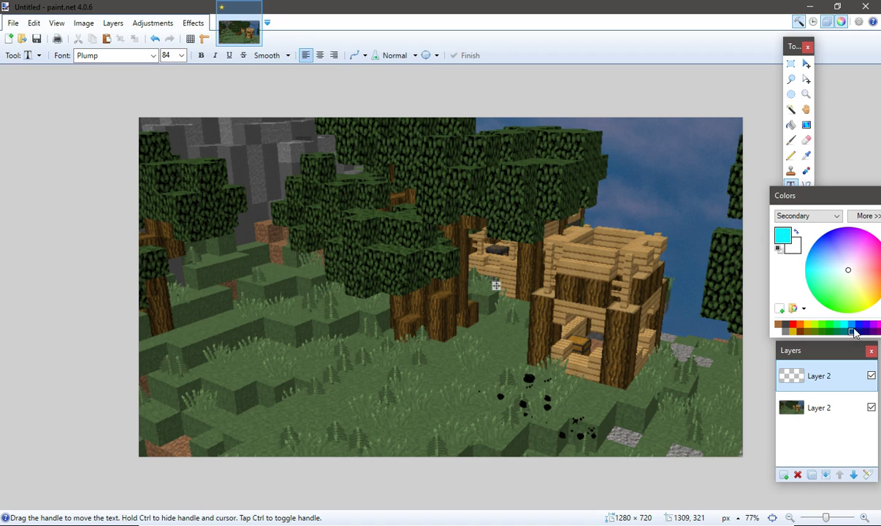
{"action": "left_click", "coordinate": [809, 252]}
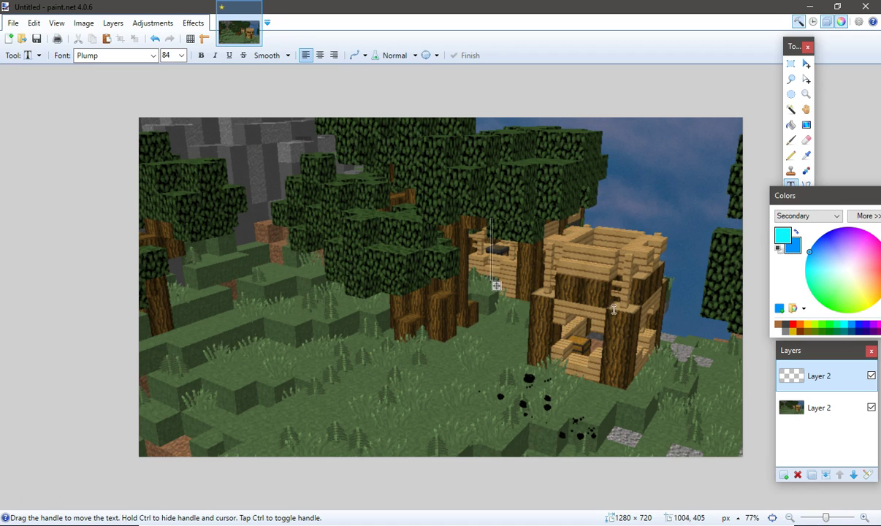
Write the text "GAMEPLAY" across the middle of the image on the empty upper layer.
{"action": "left_click", "coordinate": [231, 243]}
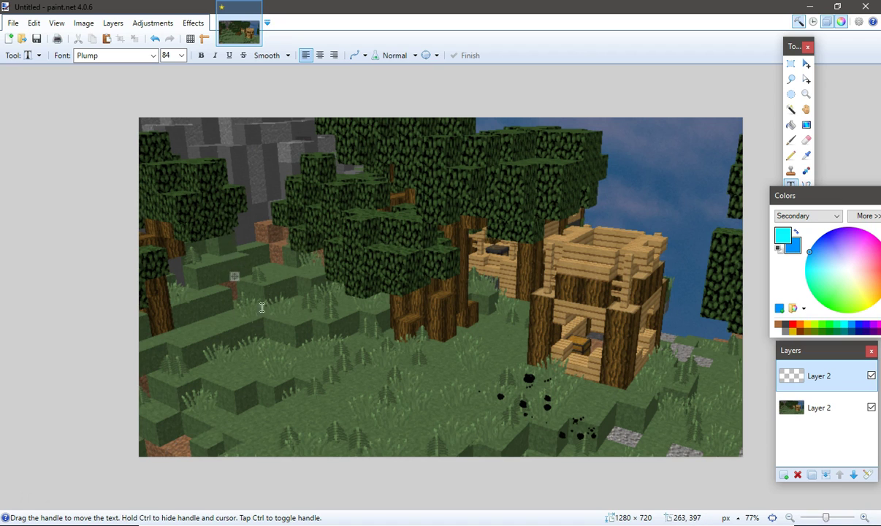
{"action": "type", "text": "GAMEPLAY"}
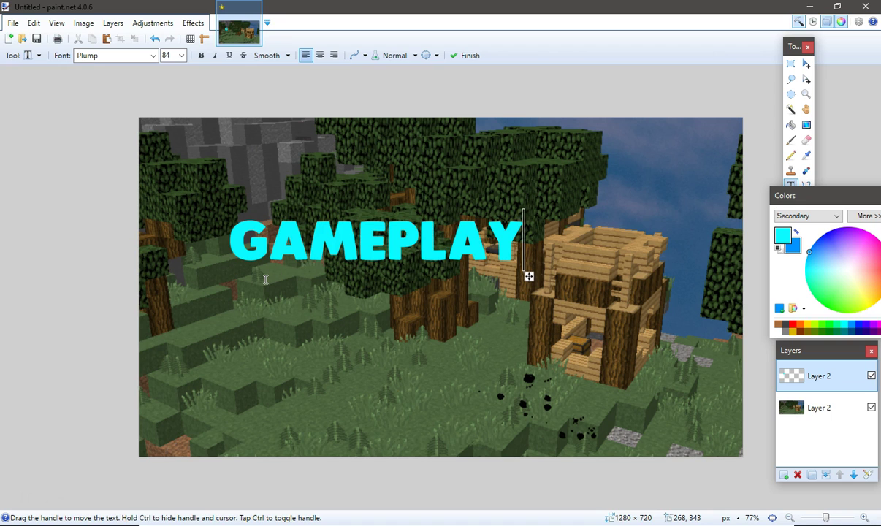
{"action": "key", "text": "Return"}
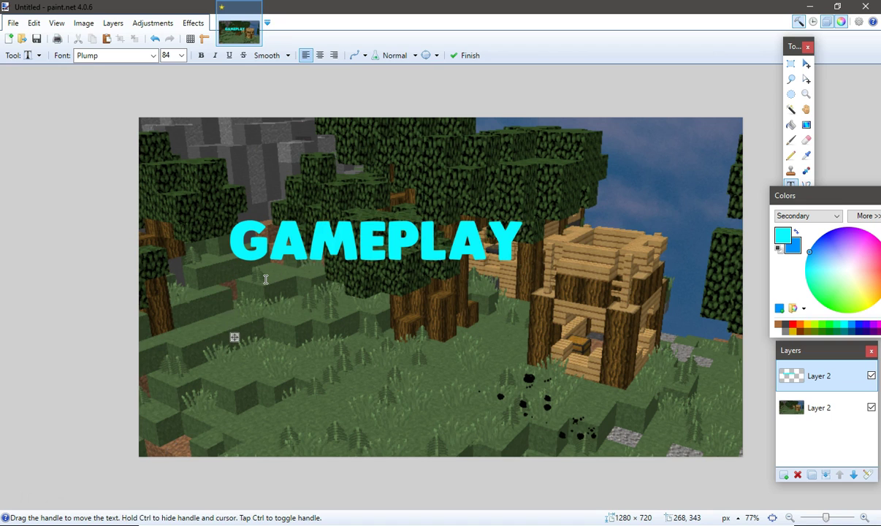
{"action": "type", "text": "MLG PRO"}
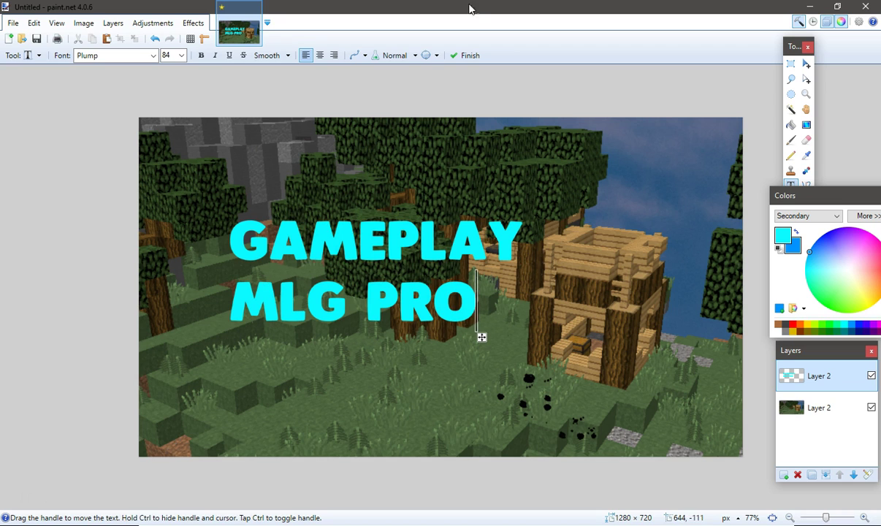
{"action": "left_click", "coordinate": [320, 56]}
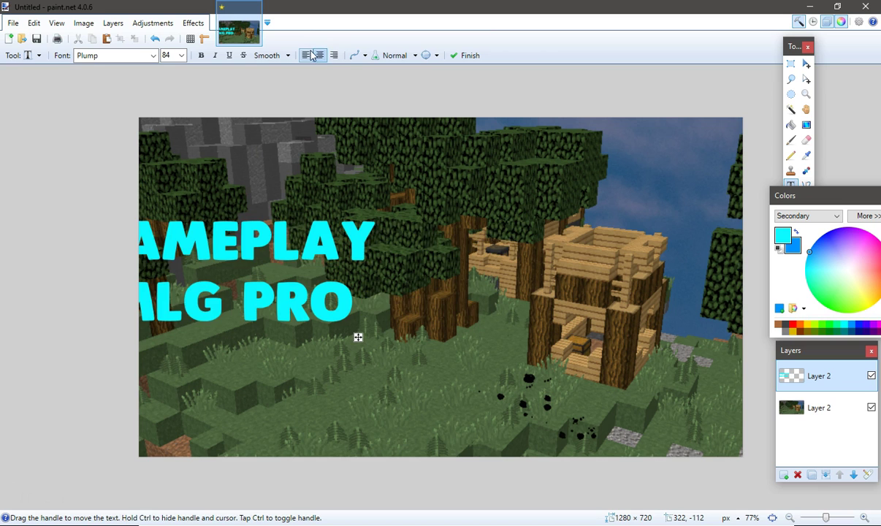
{"action": "left_click", "coordinate": [305, 56]}
{"action": "left_click", "coordinate": [331, 56]}
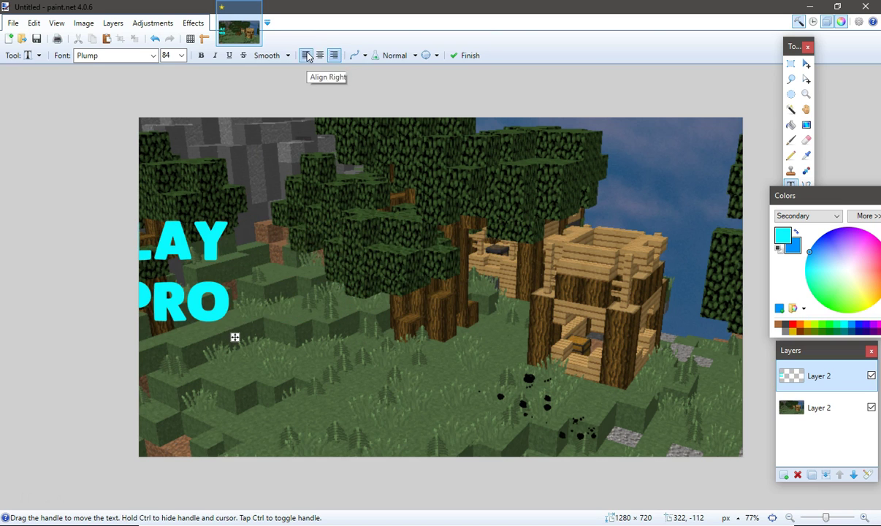
{"action": "left_click", "coordinate": [306, 55]}
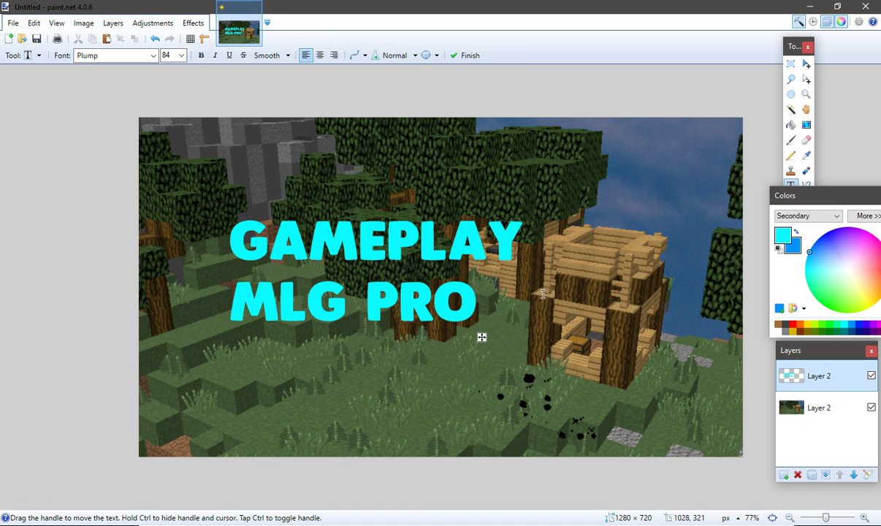
{"action": "key", "text": "BackSpace"}
{"action": "key", "text": "BackSpace"}
{"action": "key", "text": "BackSpace"}
{"action": "key", "text": "BackSpace"}
{"action": "key", "text": "BackSpace"}
{"action": "key", "text": "BackSpace"}
{"action": "key", "text": "BackSpace"}
{"action": "key", "text": "BackSpace"}
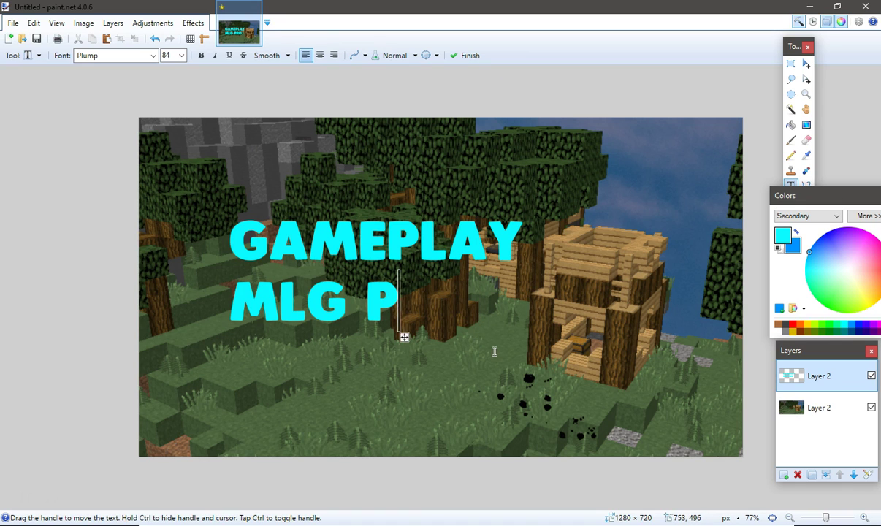
Add a new layer, write "MLG PRO" on it in the same cyan Plump text, and position it centered just below "GAMEPLAY".
{"action": "left_click", "coordinate": [784, 476]}
{"action": "left_click", "coordinate": [371, 291]}
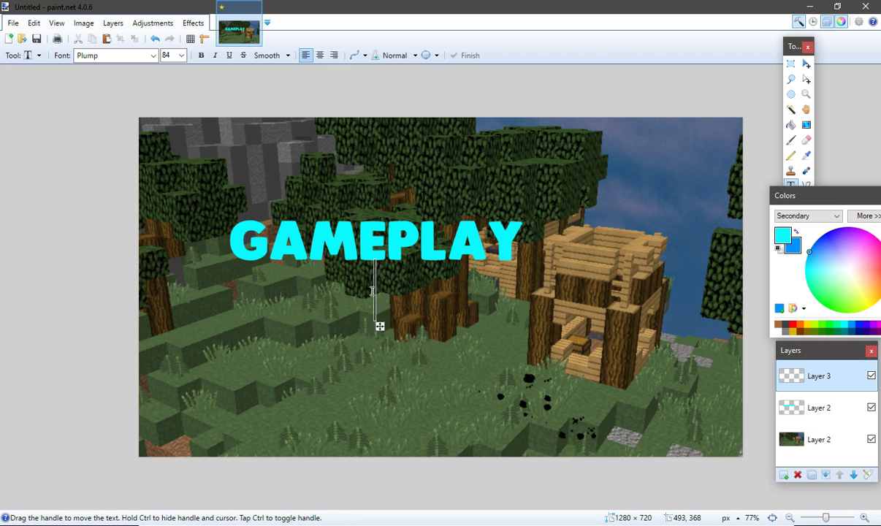
{"action": "type", "text": "MLG PRO"}
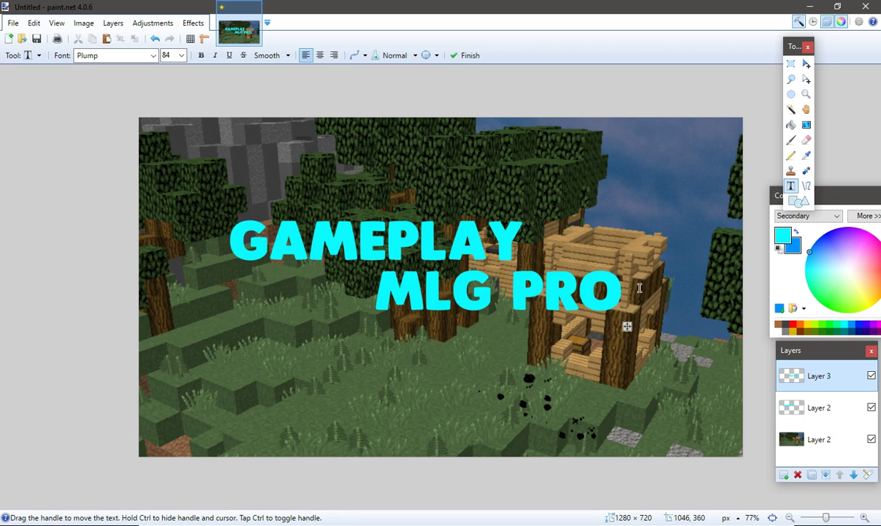
{"action": "left_click_drag", "start_coordinate": [627, 327], "coordinate": [513, 322]}
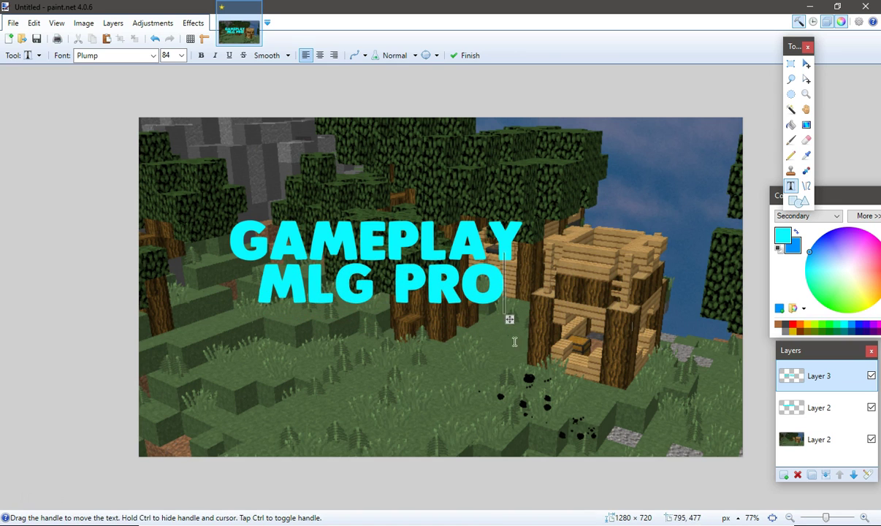
{"action": "left_click_drag", "start_coordinate": [511, 316], "coordinate": [507, 322]}
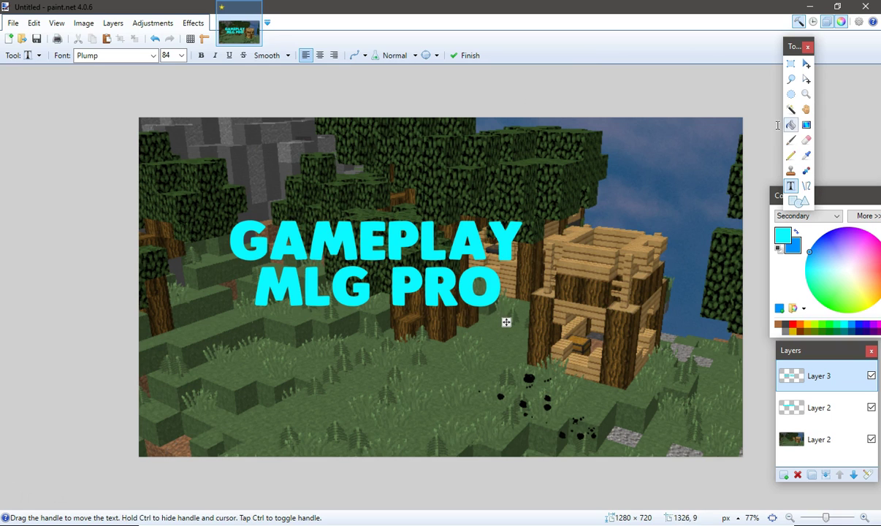
Merge the "MLG PRO" layer down into the "GAMEPLAY" layer and center the combined text both ways with Object Align.
{"action": "left_click", "coordinate": [826, 475]}
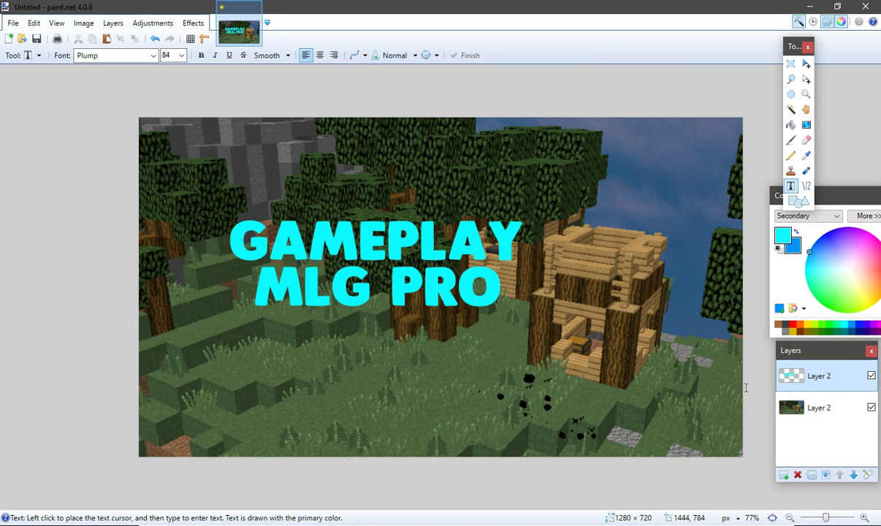
{"action": "left_click", "coordinate": [193, 24]}
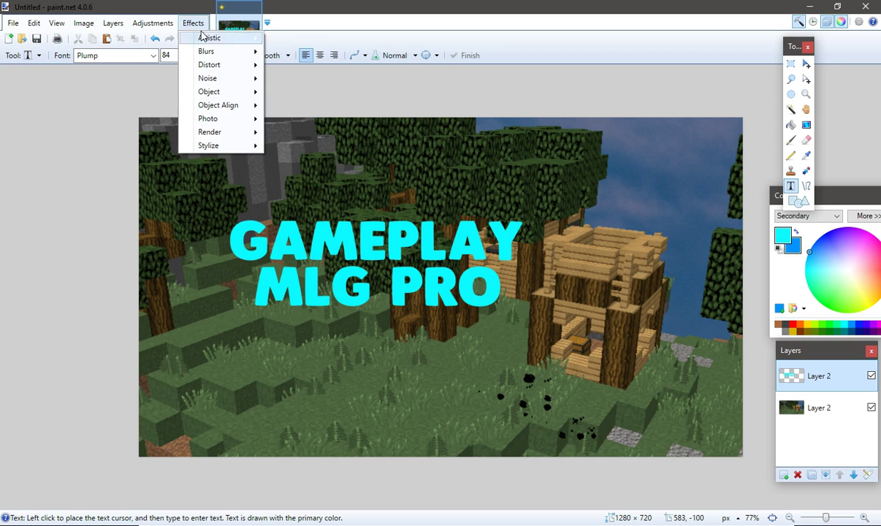
{"action": "mouse_move", "coordinate": [217, 108]}
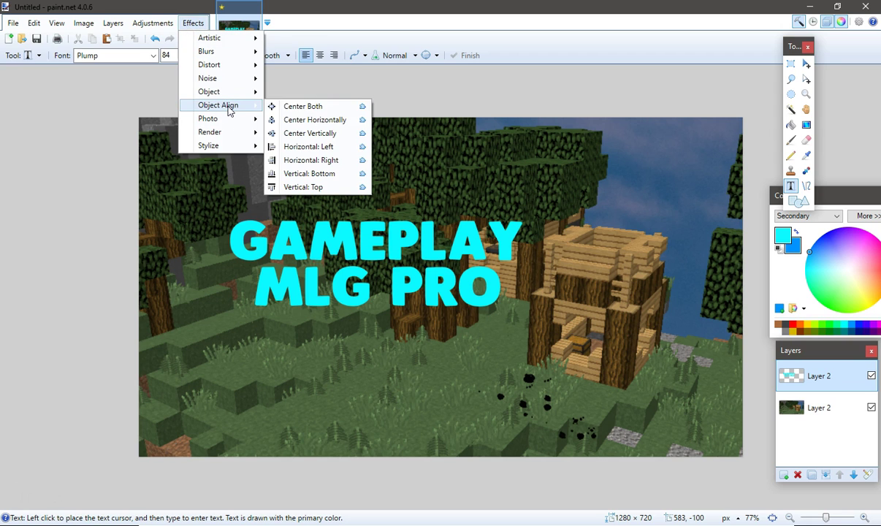
{"action": "left_click", "coordinate": [322, 109]}
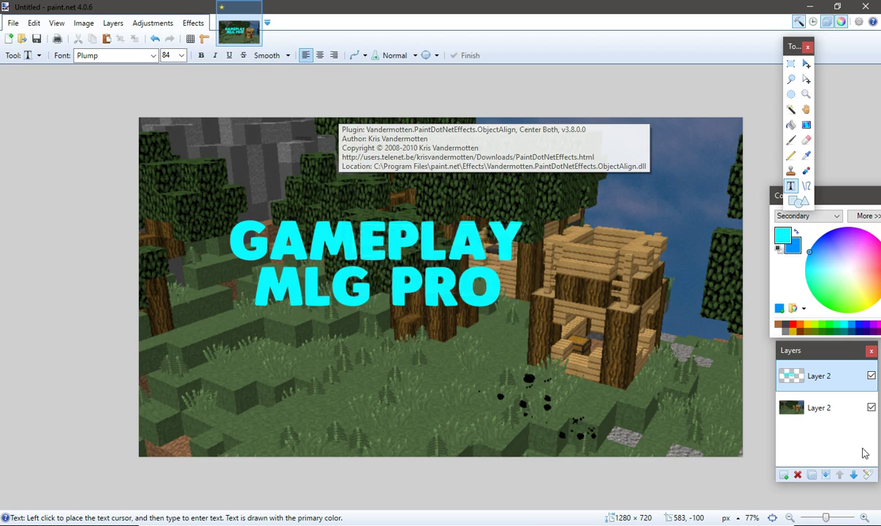
{"action": "left_click", "coordinate": [193, 24]}
{"action": "mouse_move", "coordinate": [216, 122]}
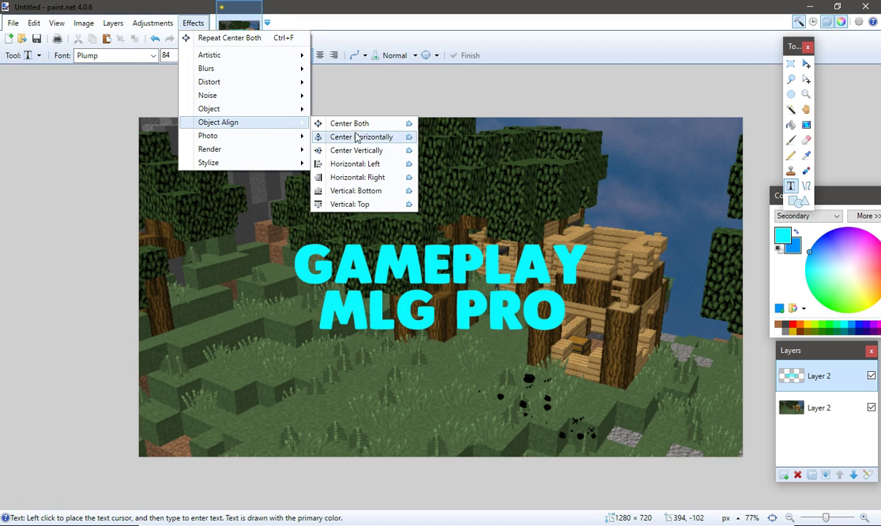
{"action": "left_click", "coordinate": [355, 136]}
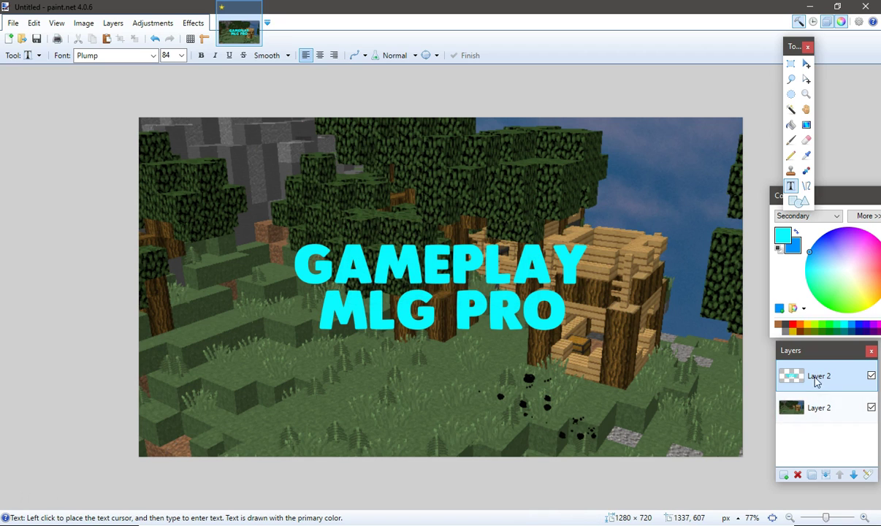
Apply a black Drop Shadow to the title text with X and Y offsets 5, widening radius 10, blur radius 0 and opacity 255.
{"action": "left_click", "coordinate": [194, 26]}
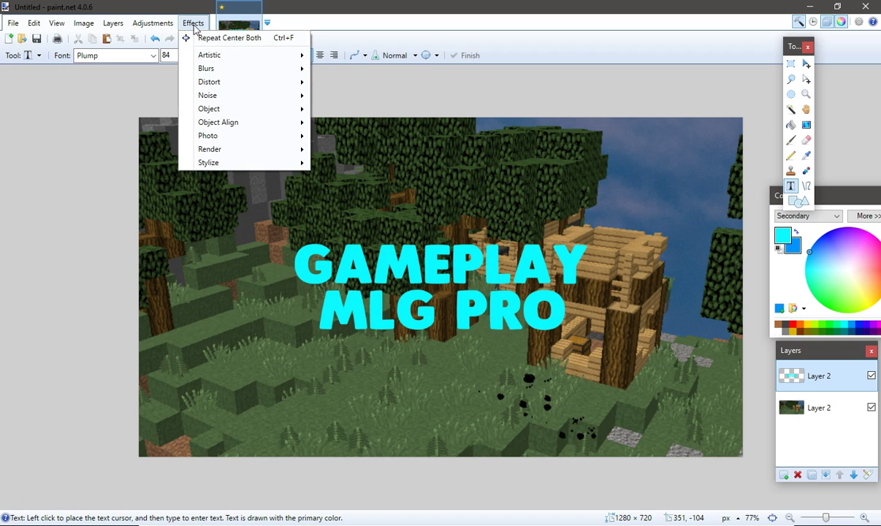
{"action": "mouse_move", "coordinate": [270, 114]}
{"action": "left_click", "coordinate": [340, 109]}
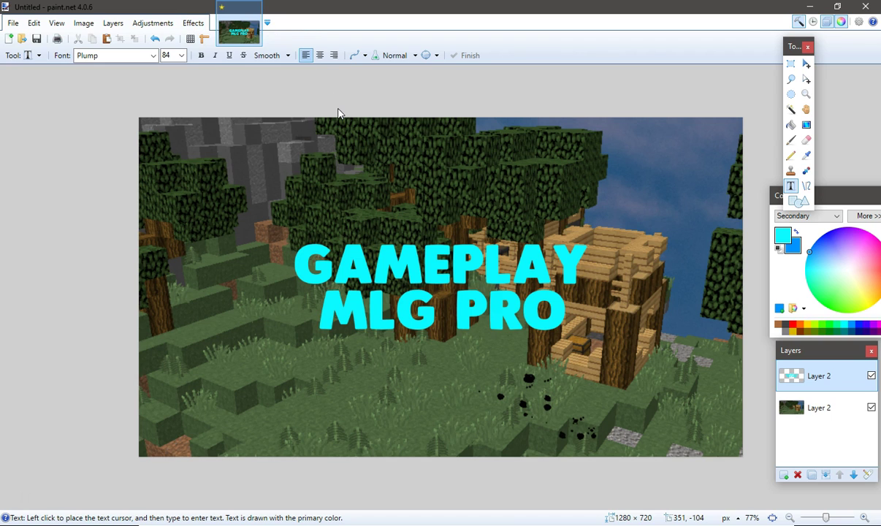
{"action": "left_click_drag", "start_coordinate": [424, 123], "coordinate": [690, 119]}
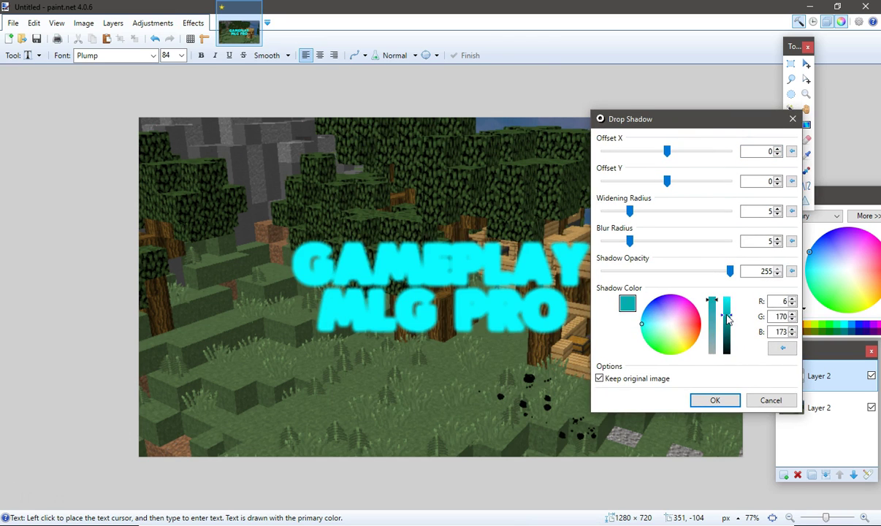
{"action": "left_click_drag", "start_coordinate": [728, 320], "coordinate": [735, 378]}
{"action": "left_click_drag", "start_coordinate": [630, 241], "coordinate": [657, 220]}
{"action": "left_click_drag", "start_coordinate": [672, 185], "coordinate": [674, 185]}
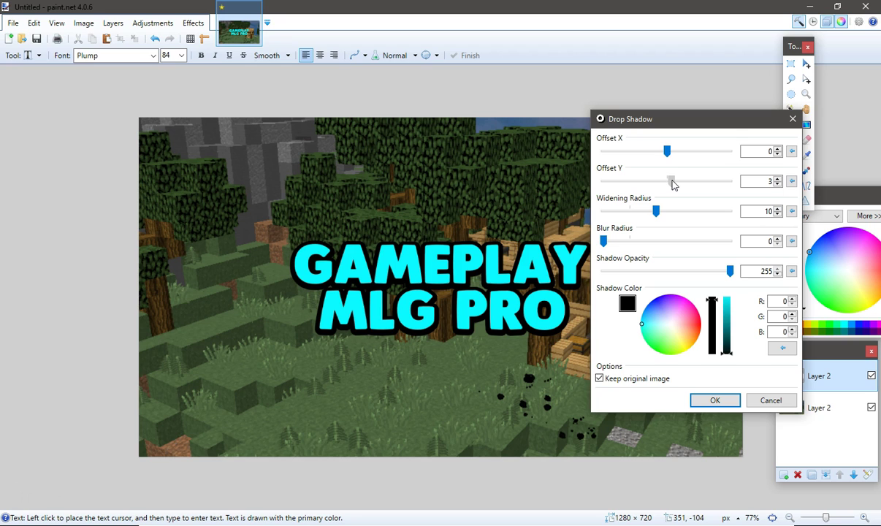
{"action": "left_click_drag", "start_coordinate": [671, 152], "coordinate": [675, 175]}
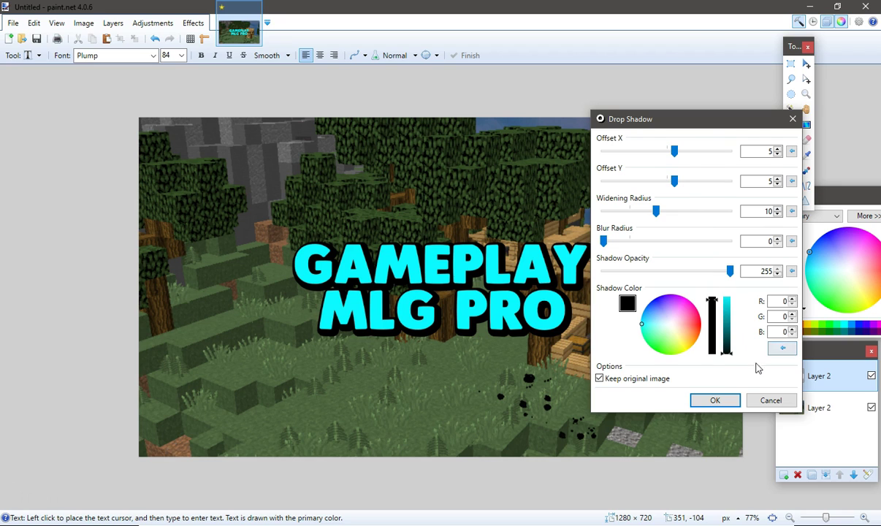
{"action": "left_click_drag", "start_coordinate": [725, 272], "coordinate": [848, 278]}
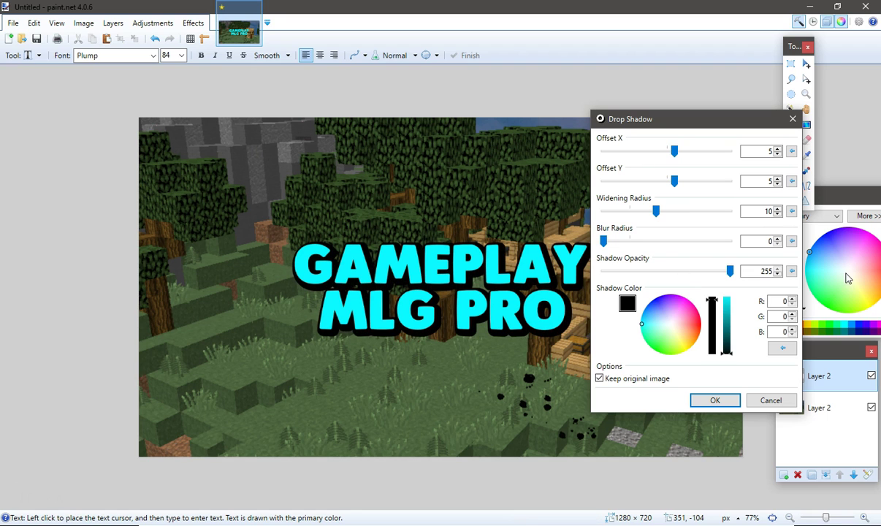
{"action": "left_click", "coordinate": [724, 400]}
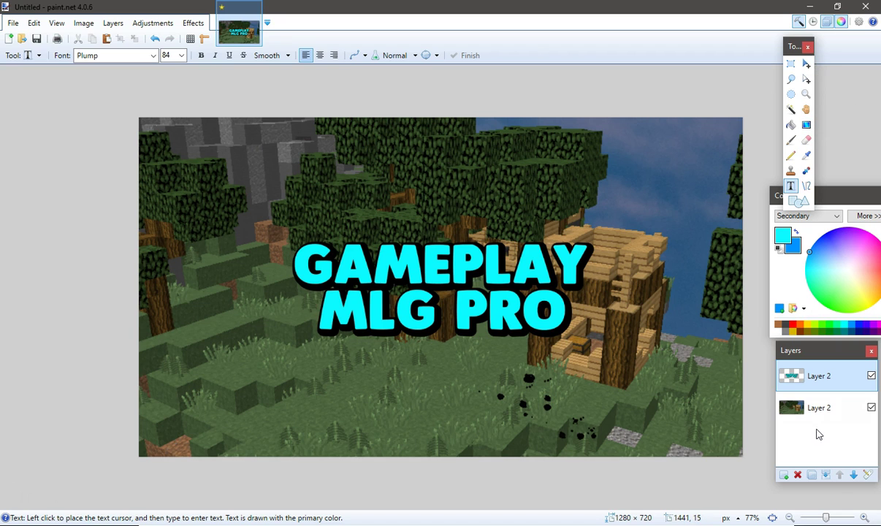
Add an empty layer on top, select the title's cyan letter fill with the Magic Wand on the text layer, and make the empty layer active.
{"action": "left_click", "coordinate": [788, 475]}
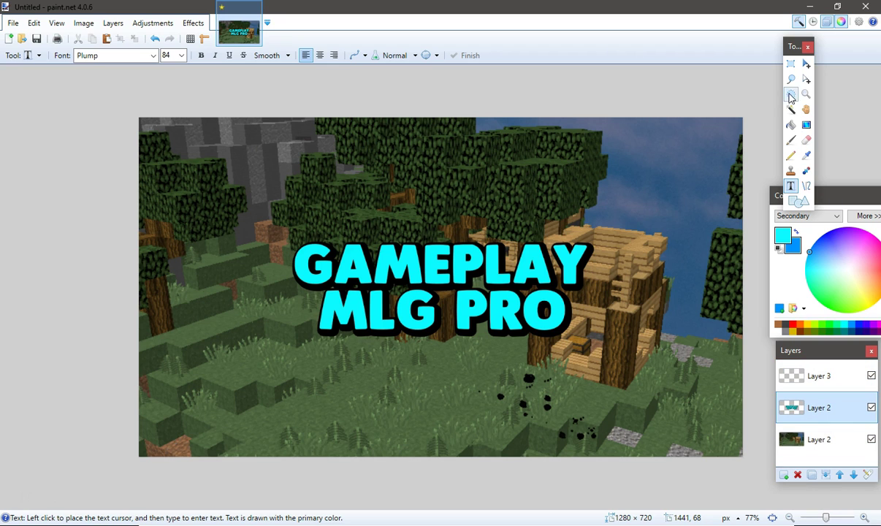
{"action": "left_click", "coordinate": [791, 110]}
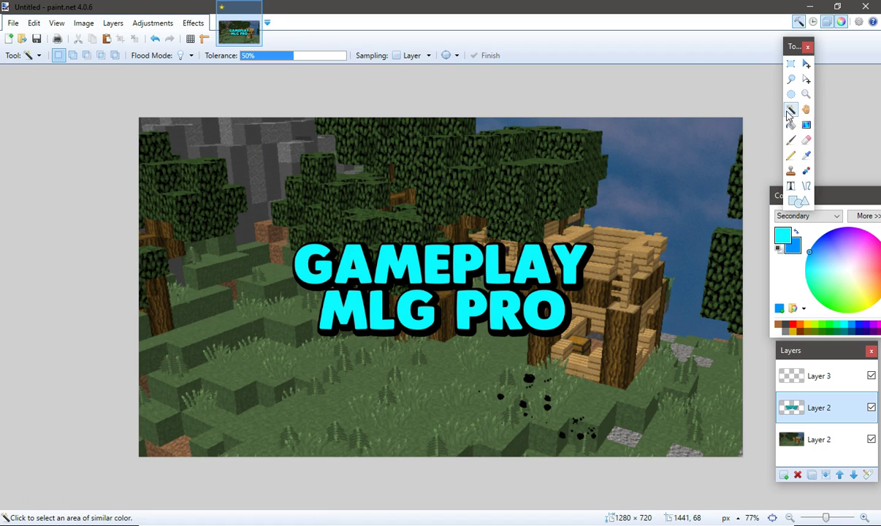
{"action": "left_click", "coordinate": [541, 265]}
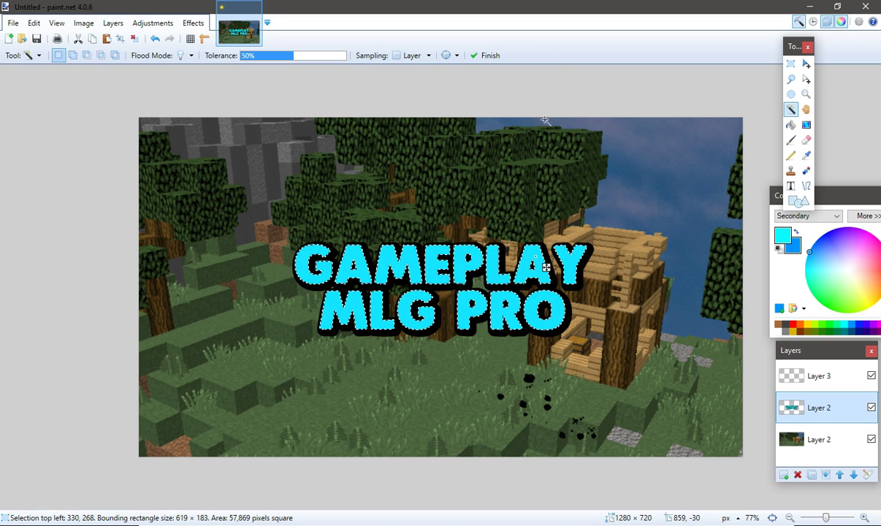
{"action": "left_click", "coordinate": [804, 376]}
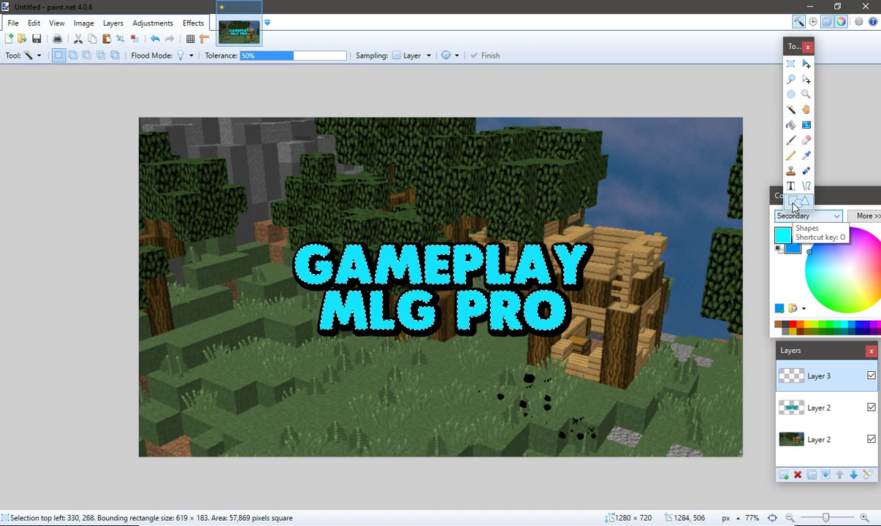
Draw filled black rectangles with the Shapes tool over the lower halves of "MLG PRO" and "GAMEPLAY" within the letter selection.
{"action": "left_click", "coordinate": [798, 203]}
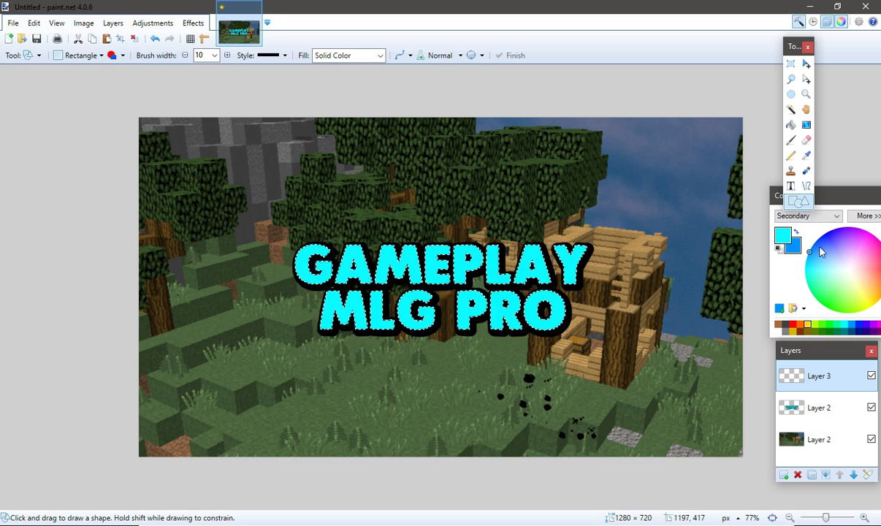
{"action": "left_click", "coordinate": [779, 331]}
{"action": "mouse_move", "coordinate": [848, 201]}
{"action": "left_mouse_down"}
{"action": "mouse_move", "coordinate": [692, 191]}
{"action": "mouse_move", "coordinate": [842, 200]}
{"action": "left_mouse_up"}
{"action": "left_click", "coordinate": [714, 204]}
{"action": "left_click", "coordinate": [713, 204]}
{"action": "left_click_drag", "start_coordinate": [596, 289], "coordinate": [249, 351]}
{"action": "left_click_drag", "start_coordinate": [422, 293], "coordinate": [413, 309]}
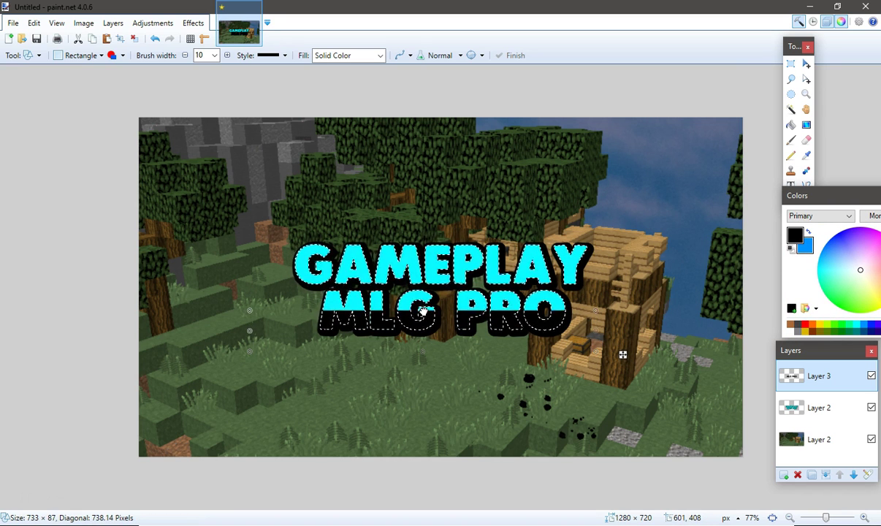
{"action": "key", "text": "Return"}
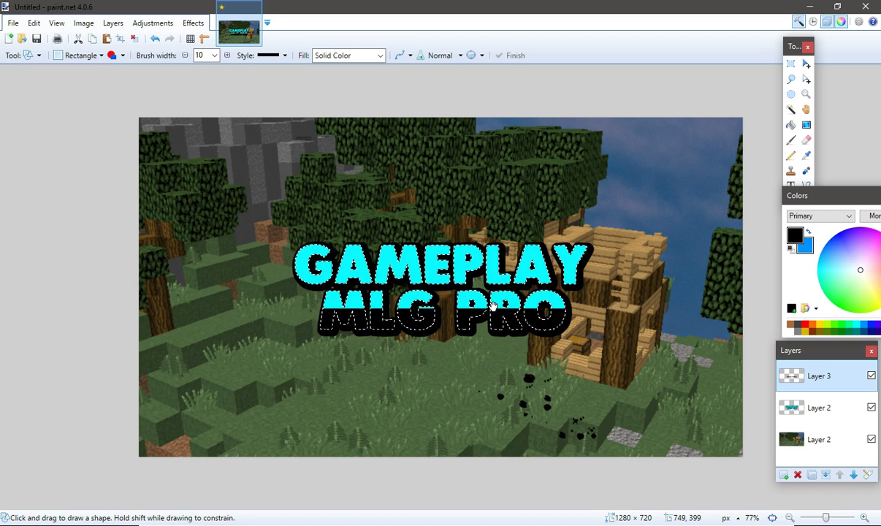
{"action": "left_click_drag", "start_coordinate": [607, 287], "coordinate": [238, 263]}
{"action": "key", "text": "Return"}
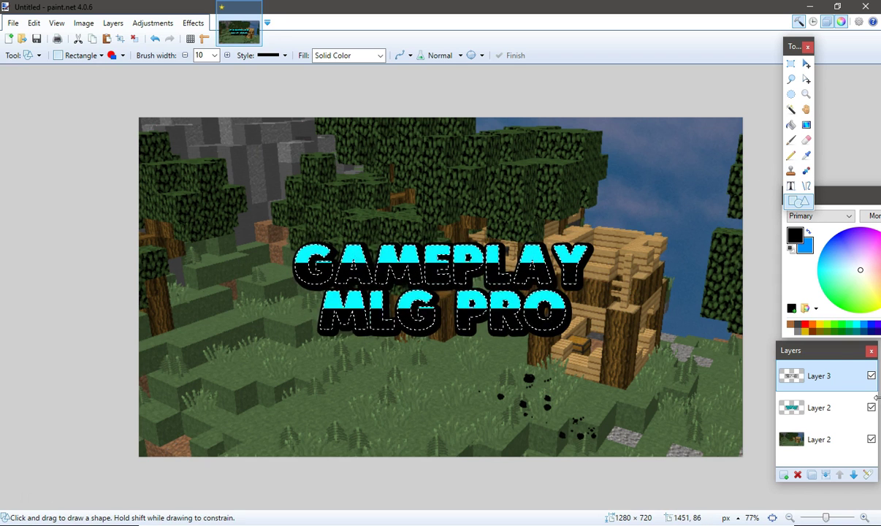
Reduce the black shading layer's opacity to about 69, deselect the letters, and merge the shading down into the text layer.
{"action": "left_click", "coordinate": [868, 476]}
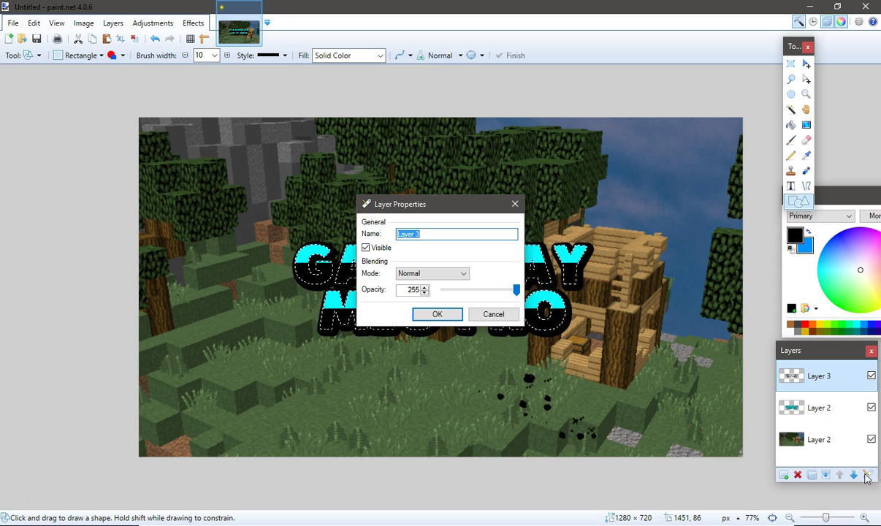
{"action": "left_click_drag", "start_coordinate": [515, 290], "coordinate": [459, 291]}
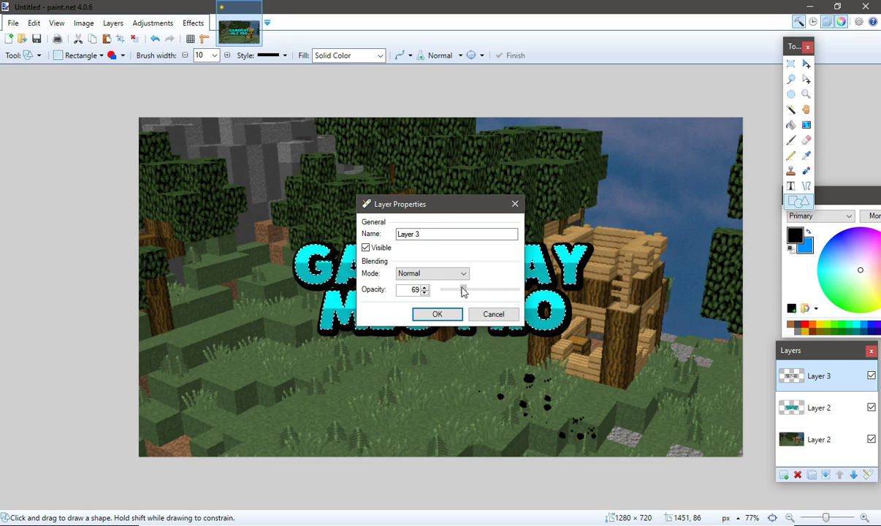
{"action": "left_click", "coordinate": [435, 314]}
{"action": "key", "text": "ctrl+d"}
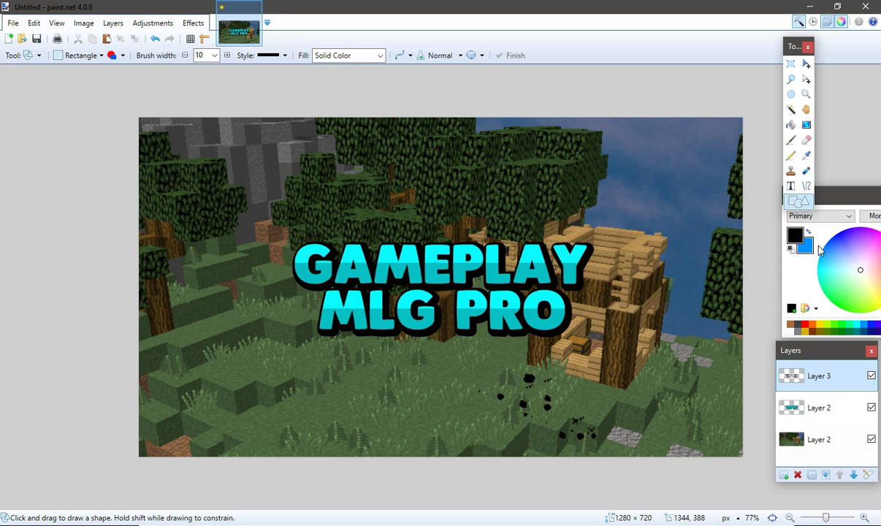
{"action": "left_click", "coordinate": [826, 475]}
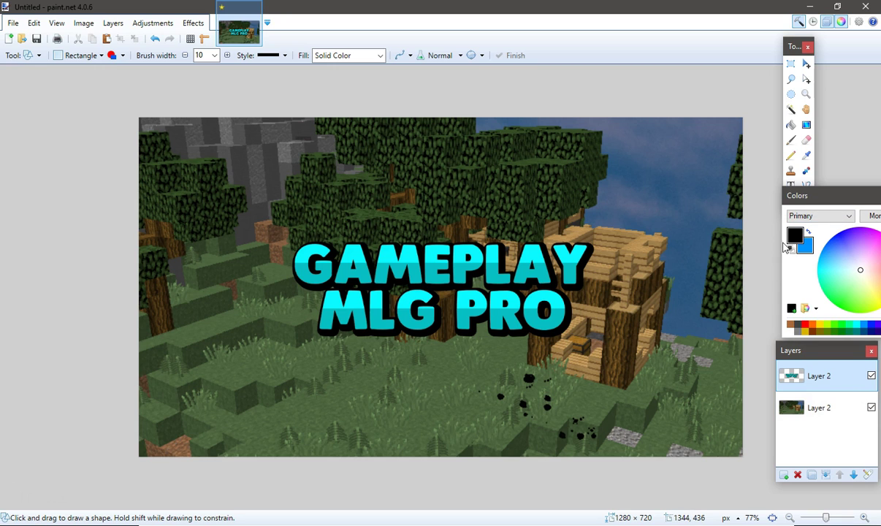
Apply a white, unblurred Drop Shadow around the black-edged title text to give it a thin white outer outline.
{"action": "left_click", "coordinate": [190, 23]}
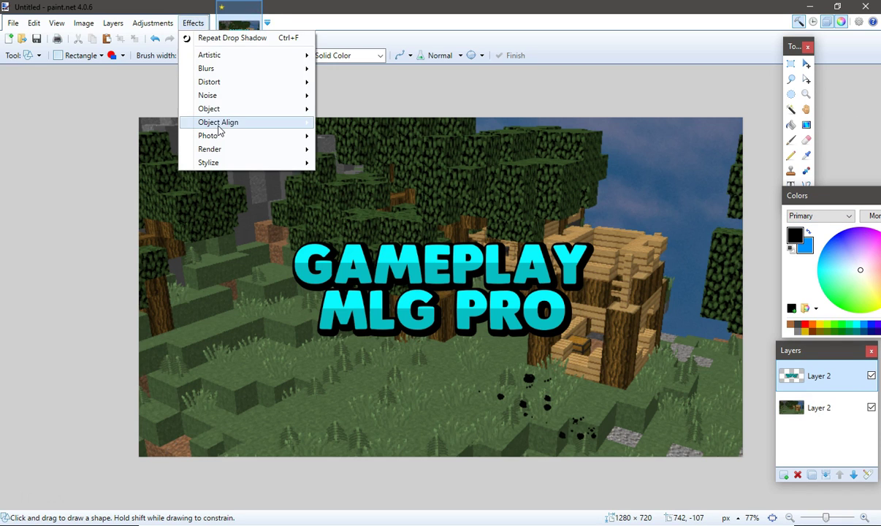
{"action": "mouse_move", "coordinate": [246, 114]}
{"action": "left_click", "coordinate": [338, 111]}
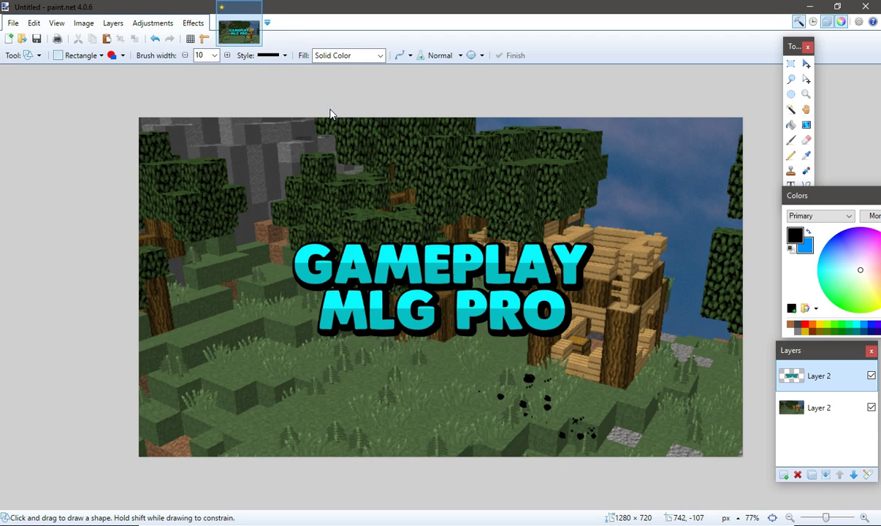
{"action": "left_click_drag", "start_coordinate": [418, 180], "coordinate": [411, 184]}
{"action": "left_click_drag", "start_coordinate": [418, 150], "coordinate": [413, 153]}
{"action": "left_click_drag", "start_coordinate": [400, 210], "coordinate": [374, 210]}
{"action": "left_click", "coordinate": [440, 404]}
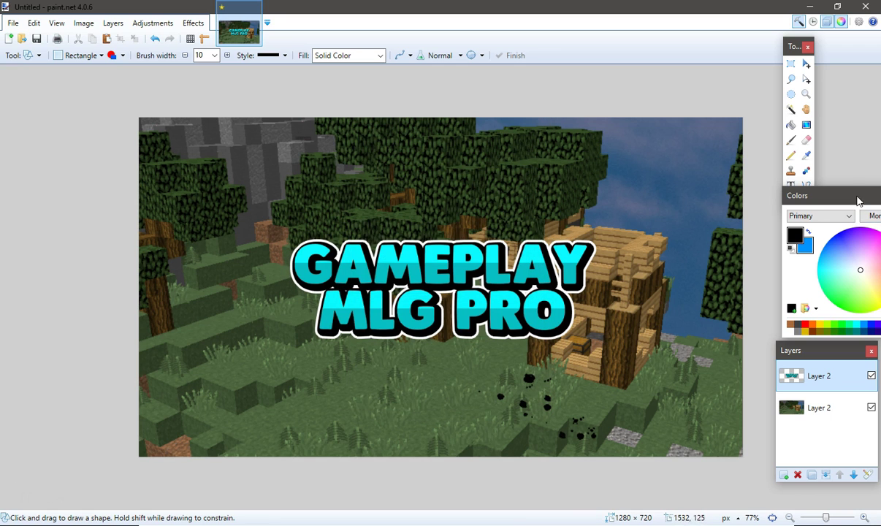
Select the whole title layer and scale the "GAMEPLAY MLG PRO" text up proportionally with Move Selected Pixels, then deselect it.
{"action": "left_click", "coordinate": [806, 64]}
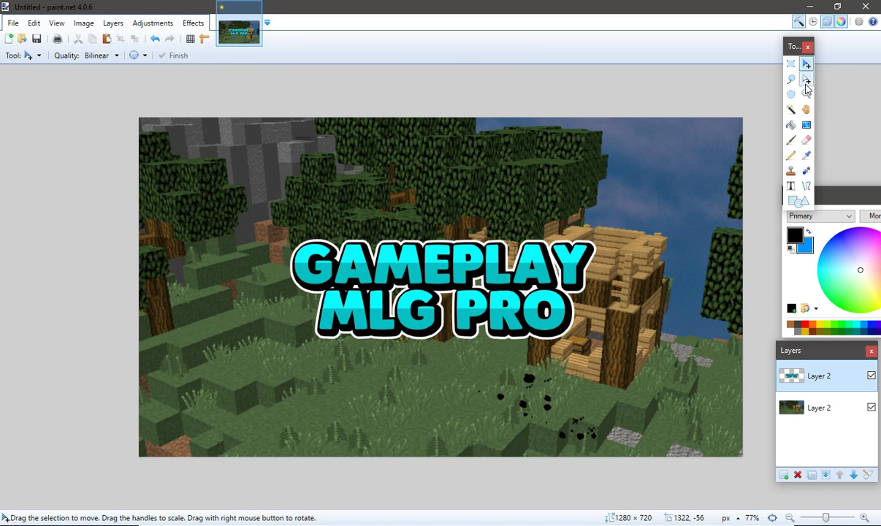
{"action": "key", "text": "ctrl+a"}
{"action": "left_click_drag", "start_coordinate": [139, 118], "coordinate": [1, 41]}
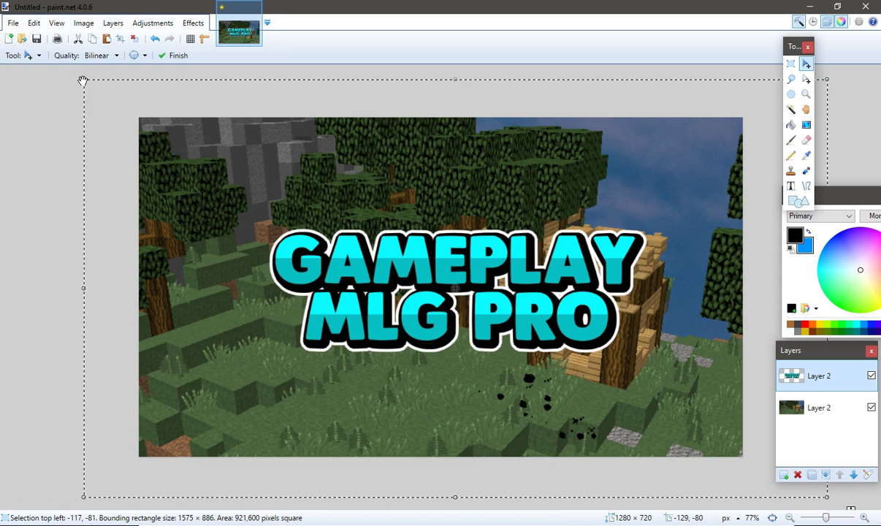
{"action": "key", "text": "Return"}
{"action": "left_click_drag", "start_coordinate": [652, 327], "coordinate": [665, 334]}
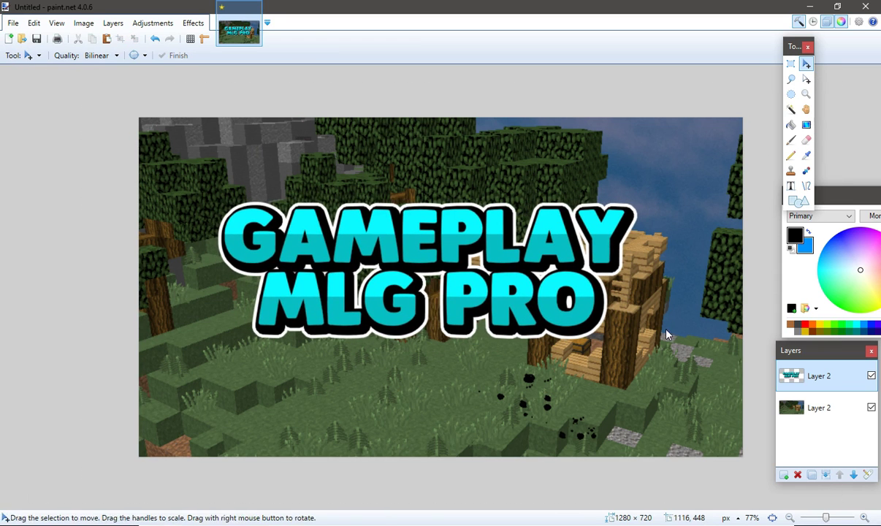
Center the enlarged title on the canvas with Object Align's Center Both.
{"action": "left_click", "coordinate": [193, 22]}
{"action": "mouse_move", "coordinate": [277, 125]}
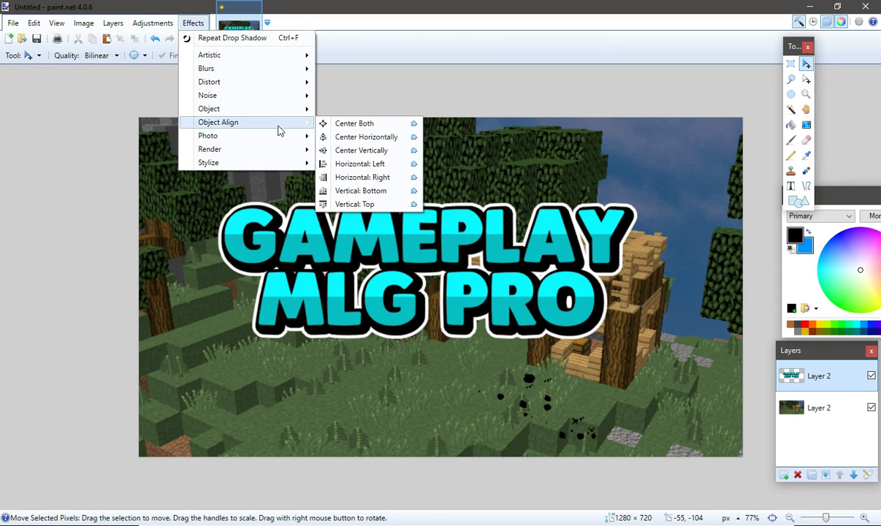
{"action": "left_click", "coordinate": [358, 137]}
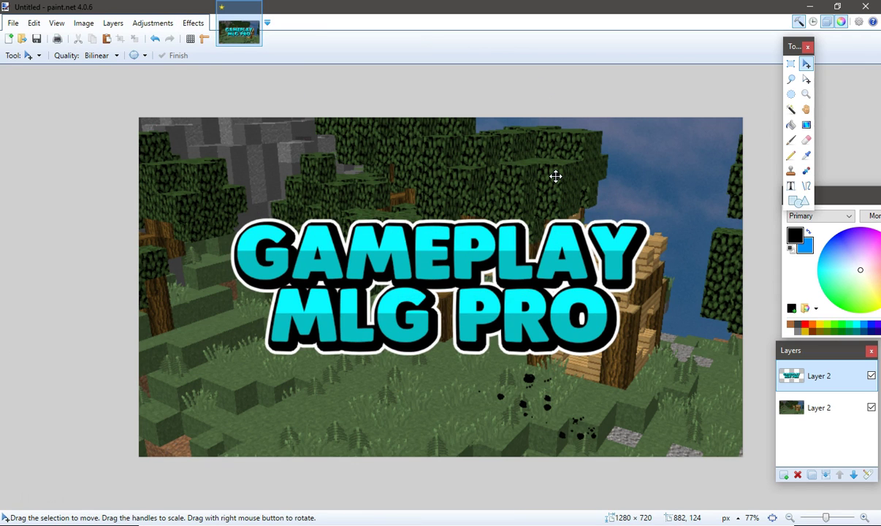
Apply an Average Blur with radius 5 to the Minecraft background layer.
{"action": "left_click", "coordinate": [825, 416]}
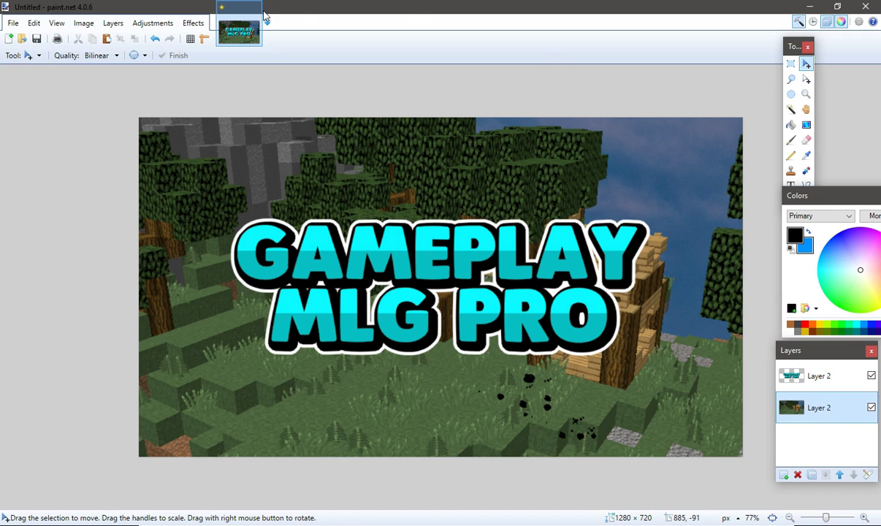
{"action": "left_click", "coordinate": [193, 23]}
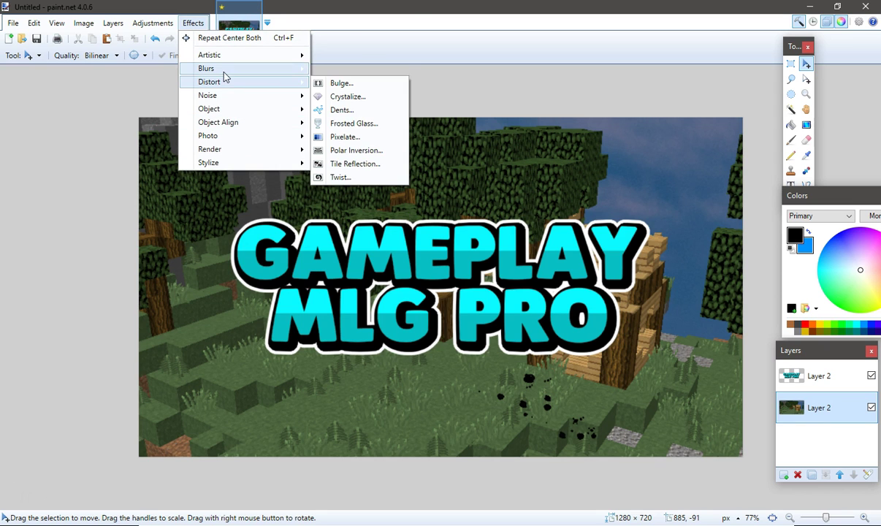
{"action": "mouse_move", "coordinate": [220, 68]}
{"action": "left_click", "coordinate": [338, 65]}
{"action": "mouse_move", "coordinate": [392, 260]}
{"action": "left_mouse_down"}
{"action": "mouse_move", "coordinate": [488, 268]}
{"action": "mouse_move", "coordinate": [386, 262]}
{"action": "left_mouse_up"}
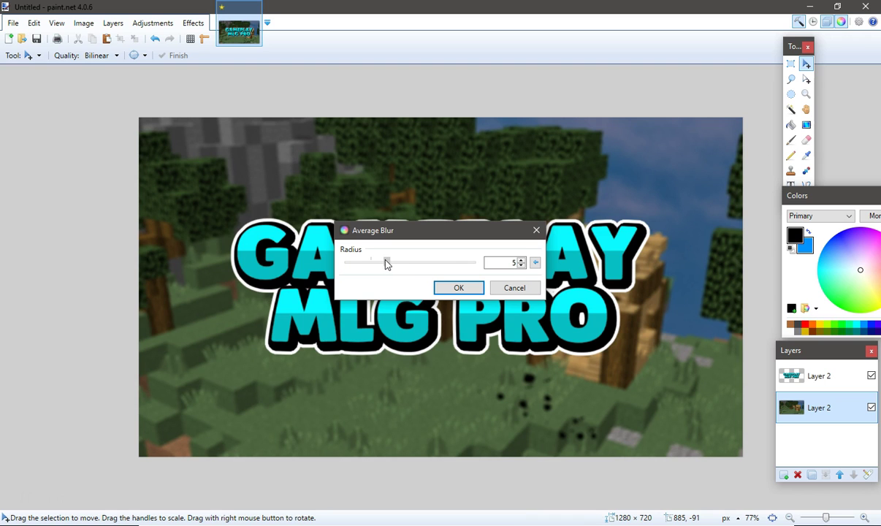
{"action": "left_click", "coordinate": [458, 287]}
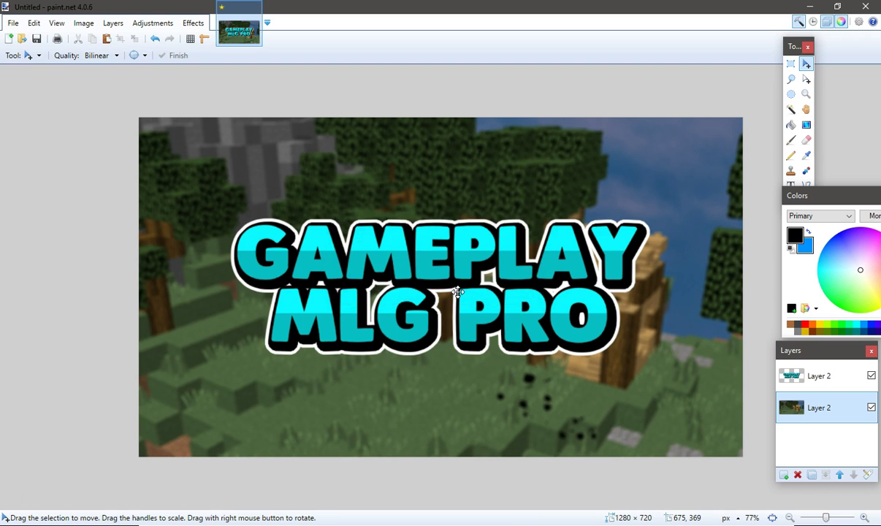
Draw a black outline-only rectangle with brush width 10 on the background layer, about 273 × 137 px, aligned to the canvas's upper-left corner.
{"action": "left_click_drag", "start_coordinate": [816, 196], "coordinate": [800, 223]}
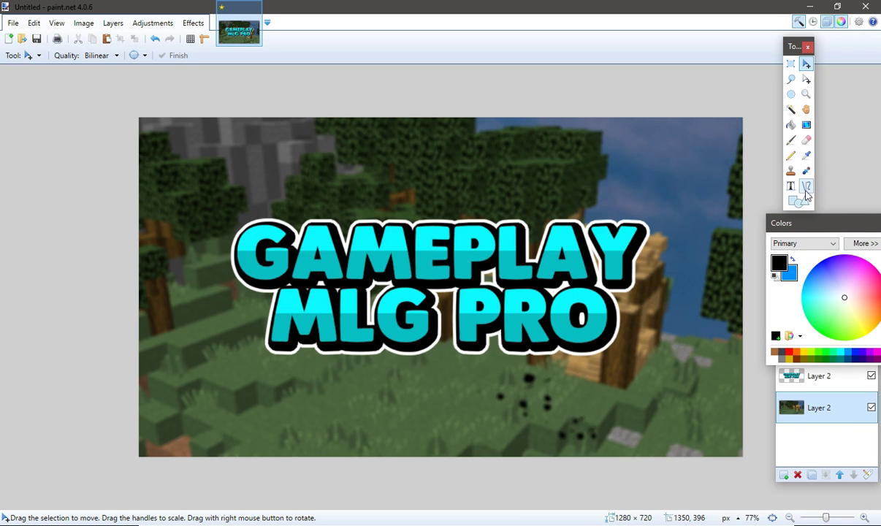
{"action": "left_click", "coordinate": [799, 201]}
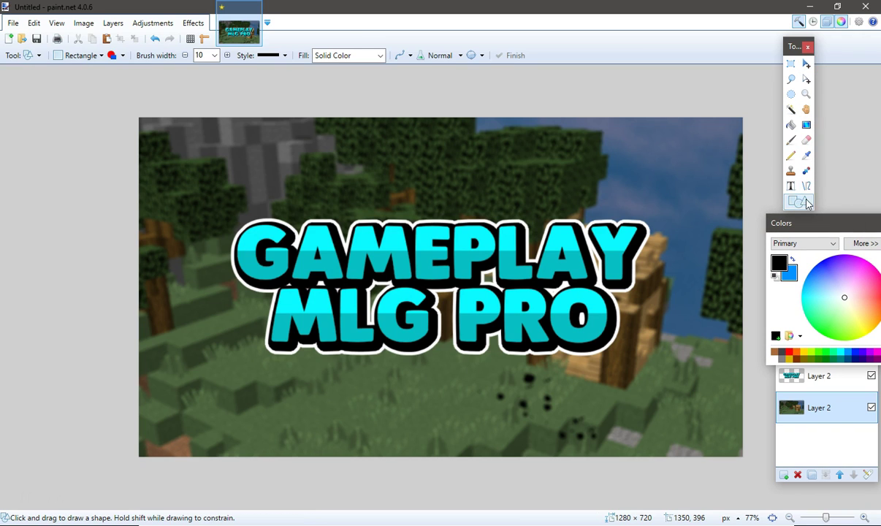
{"action": "left_click", "coordinate": [112, 59]}
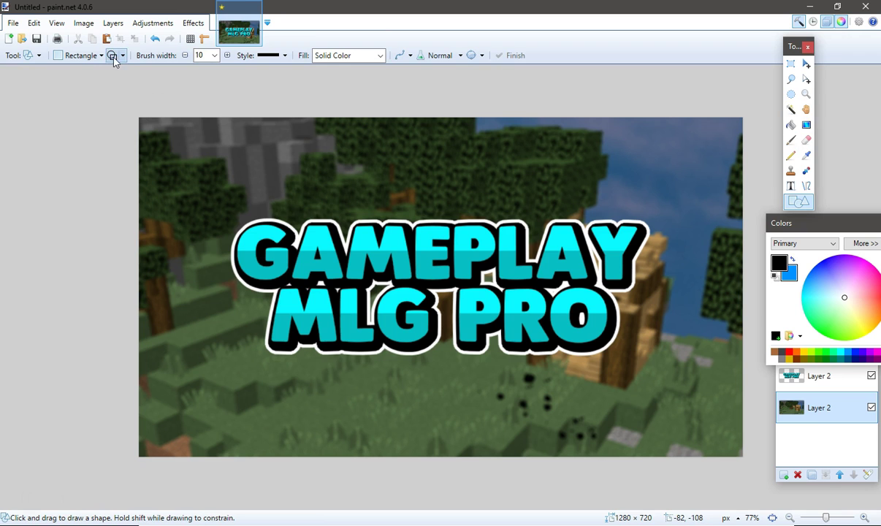
{"action": "left_click", "coordinate": [113, 58]}
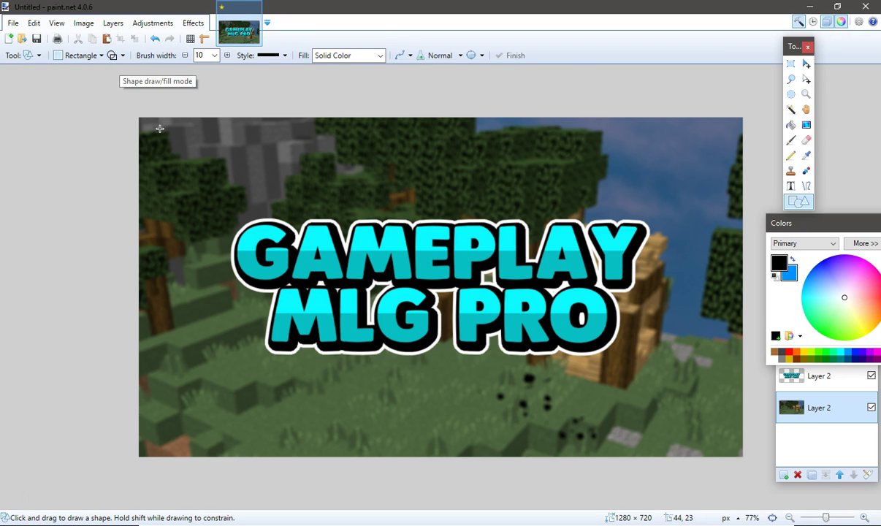
{"action": "scroll", "coordinate": [117, 102], "scroll_direction": "up", "scroll_amount": 4}
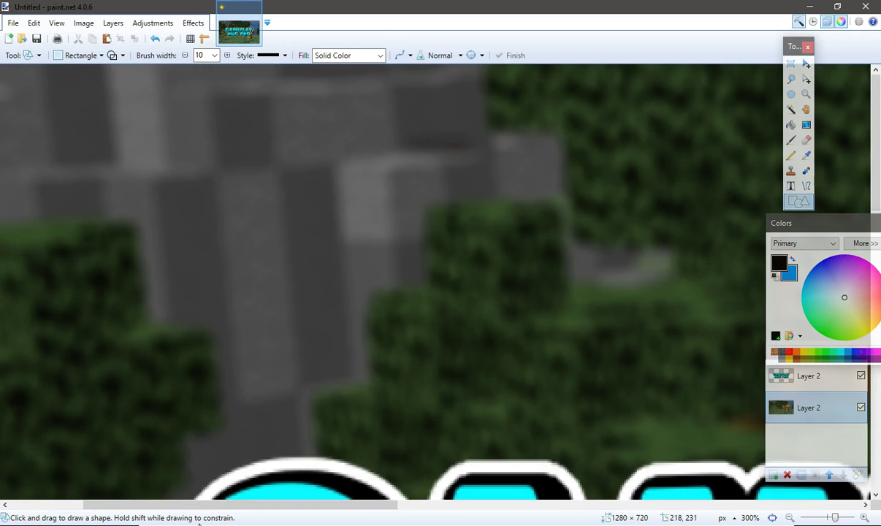
{"action": "left_click_drag", "start_coordinate": [199, 504], "coordinate": [109, 505]}
{"action": "mouse_move", "coordinate": [6, 66]}
{"action": "left_mouse_down"}
{"action": "mouse_move", "coordinate": [85, 149]}
{"action": "mouse_move", "coordinate": [356, 279]}
{"action": "mouse_move", "coordinate": [392, 295]}
{"action": "mouse_move", "coordinate": [527, 314]}
{"action": "left_mouse_up"}
{"action": "left_click_drag", "start_coordinate": [6, 185], "coordinate": [3, 185]}
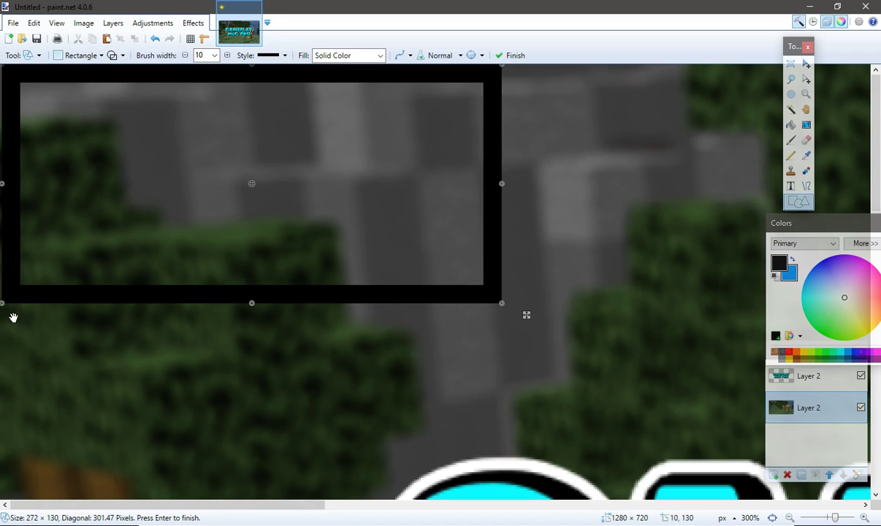
{"action": "left_click_drag", "start_coordinate": [7, 305], "coordinate": [20, 316]}
{"action": "left_click_drag", "start_coordinate": [7, 189], "coordinate": [10, 196]}
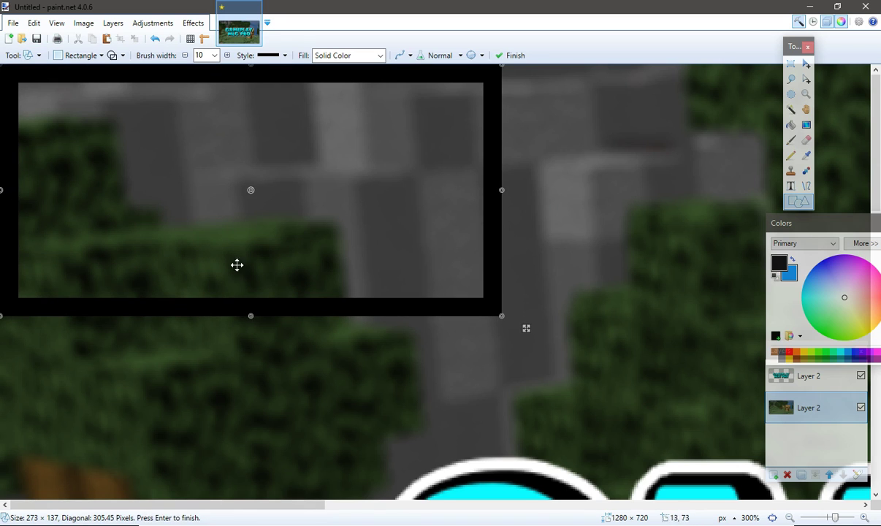
Stretch the black rectangle to the canvas's lower-right corner at 1280 × 720 px and commit it as a border.
{"action": "left_click_drag", "start_coordinate": [499, 329], "coordinate": [872, 506]}
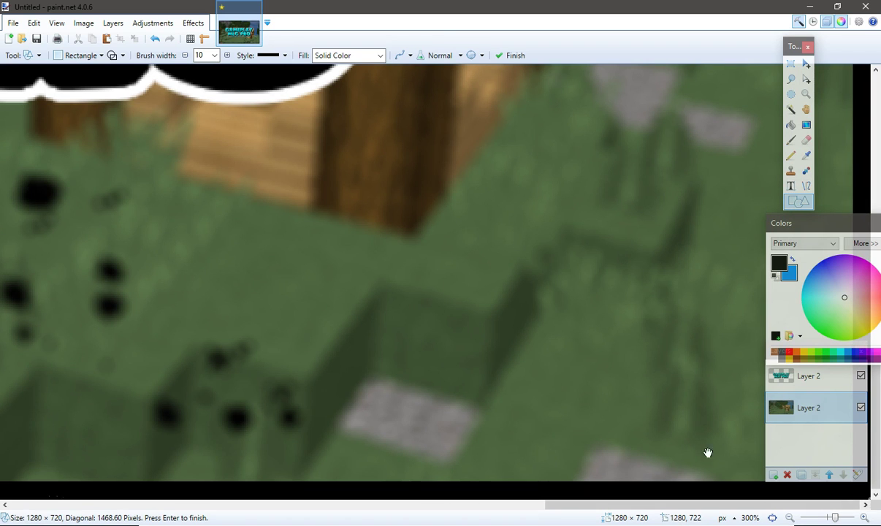
{"action": "key", "text": "ctrl+b"}
{"action": "scroll", "coordinate": [553, 318], "scroll_direction": "down", "scroll_amount": 4}
{"action": "scroll", "coordinate": [507, 311], "scroll_direction": "up", "scroll_amount": 4}
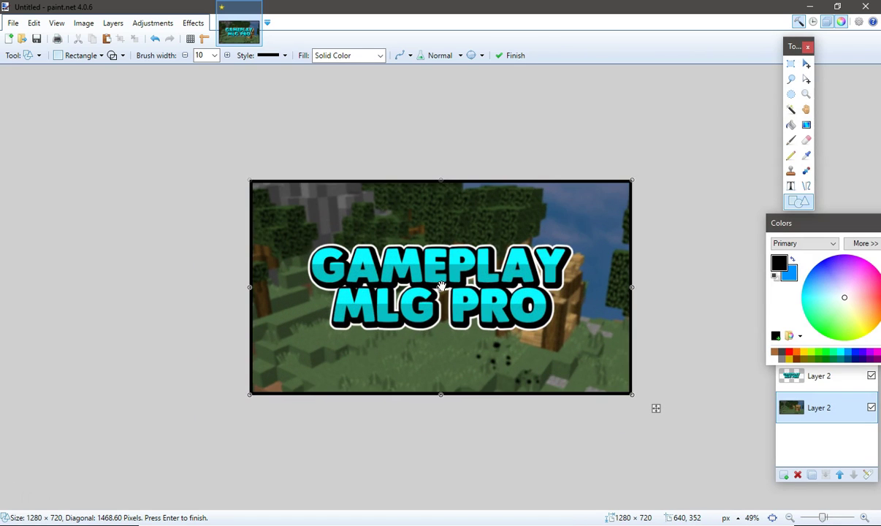
{"action": "key", "text": "Return"}
{"action": "scroll", "coordinate": [441, 287], "scroll_direction": "up", "scroll_amount": 3}
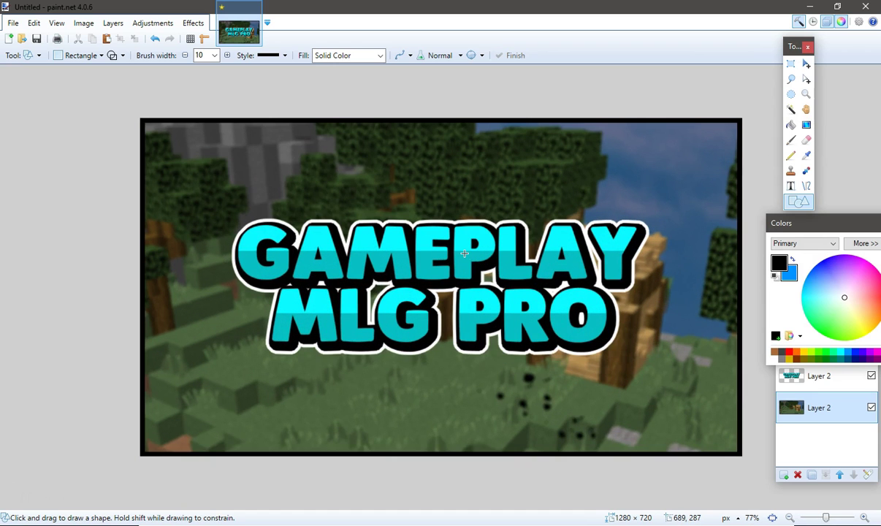